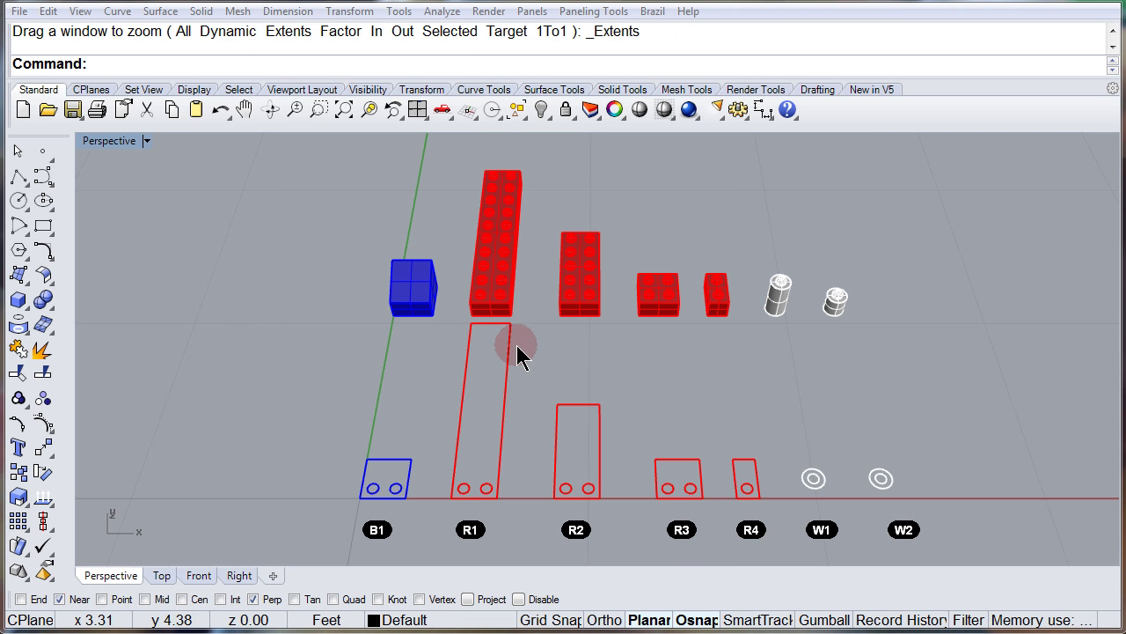
# Step: Tear the Group flyout off into a floating Grouping toolbar beside the scene
pyautogui.click(19, 403)
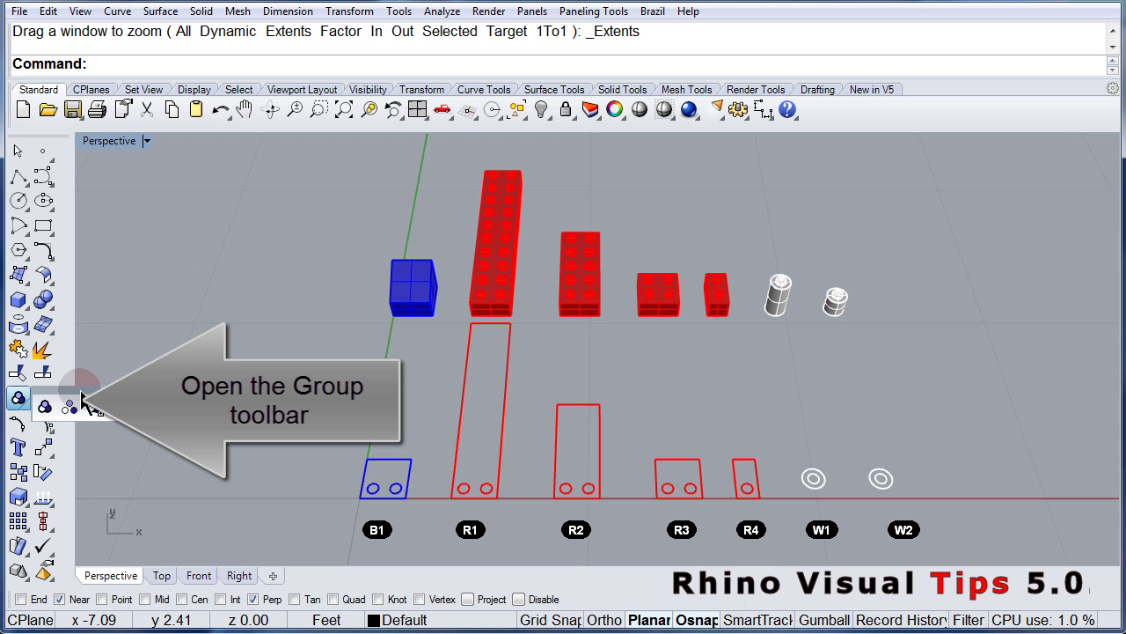
pyautogui.moveTo(81, 400)
pyautogui.mouseDown()
pyautogui.moveTo(79, 389)
pyautogui.moveTo(150, 334)
pyautogui.moveTo(218, 199)
pyautogui.mouseUp()
pyautogui.click(201, 283)
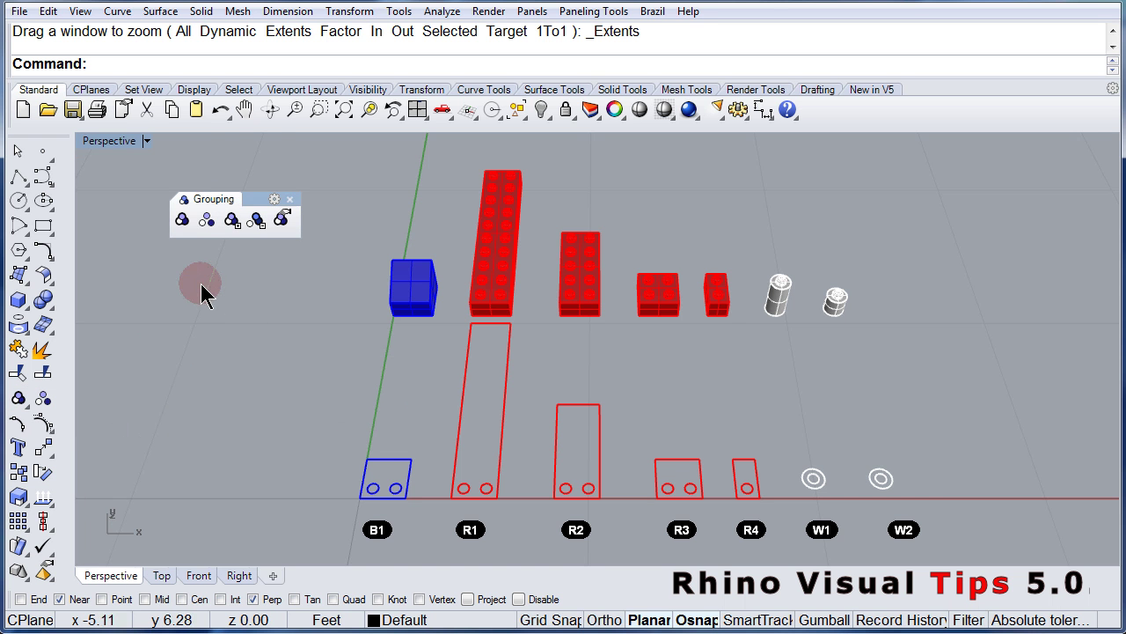
# Step: Group the red plates R1, R2, R3 and R4 together
pyautogui.click(180, 216)
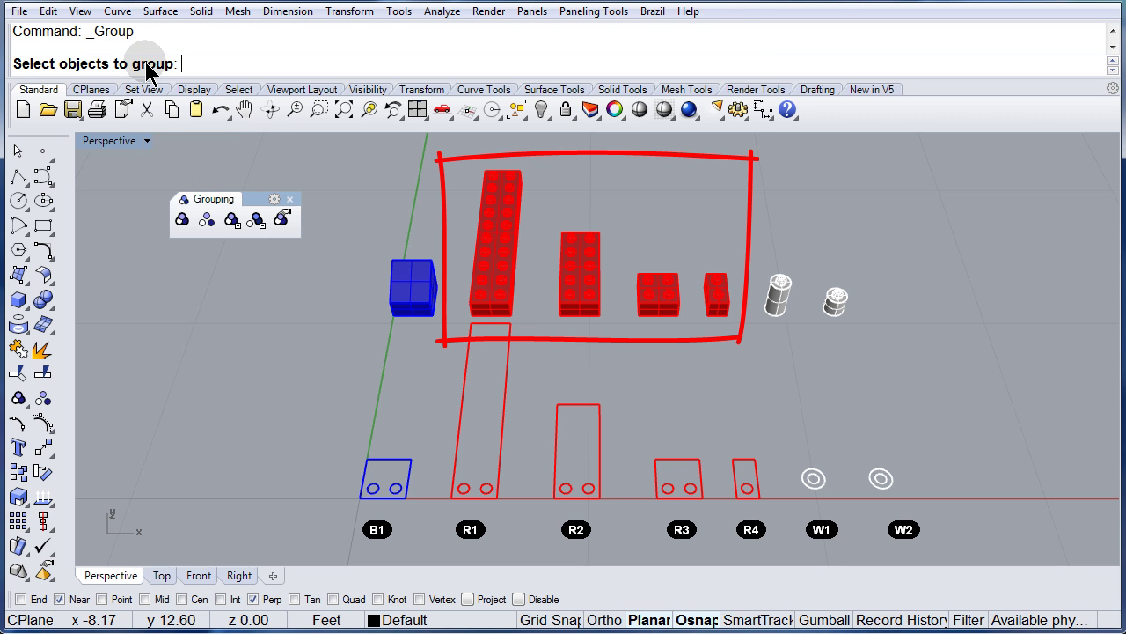
pyautogui.click(497, 214)
pyautogui.click(587, 248)
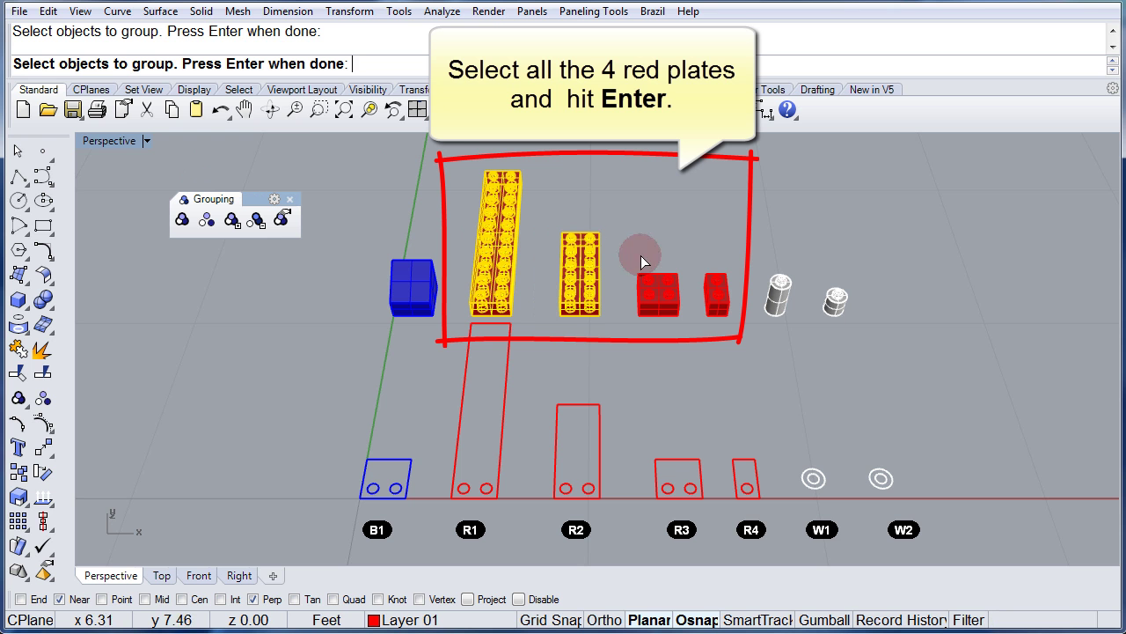
pyautogui.click(660, 283)
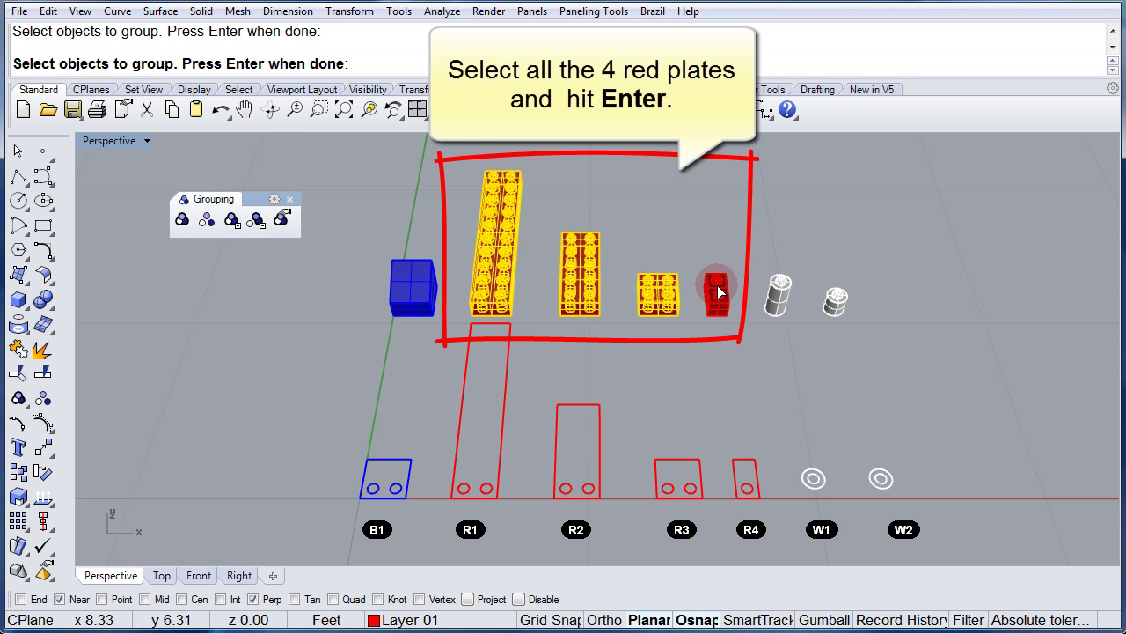
pyautogui.click(718, 286)
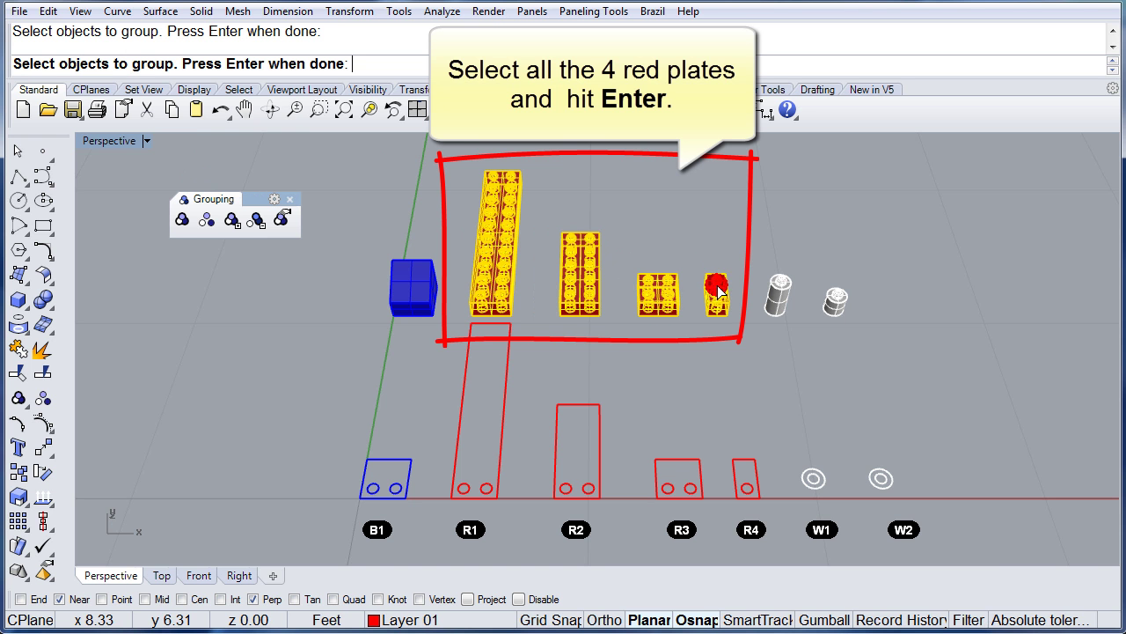
pyautogui.rightClick(675, 203)
pyautogui.click(729, 406)
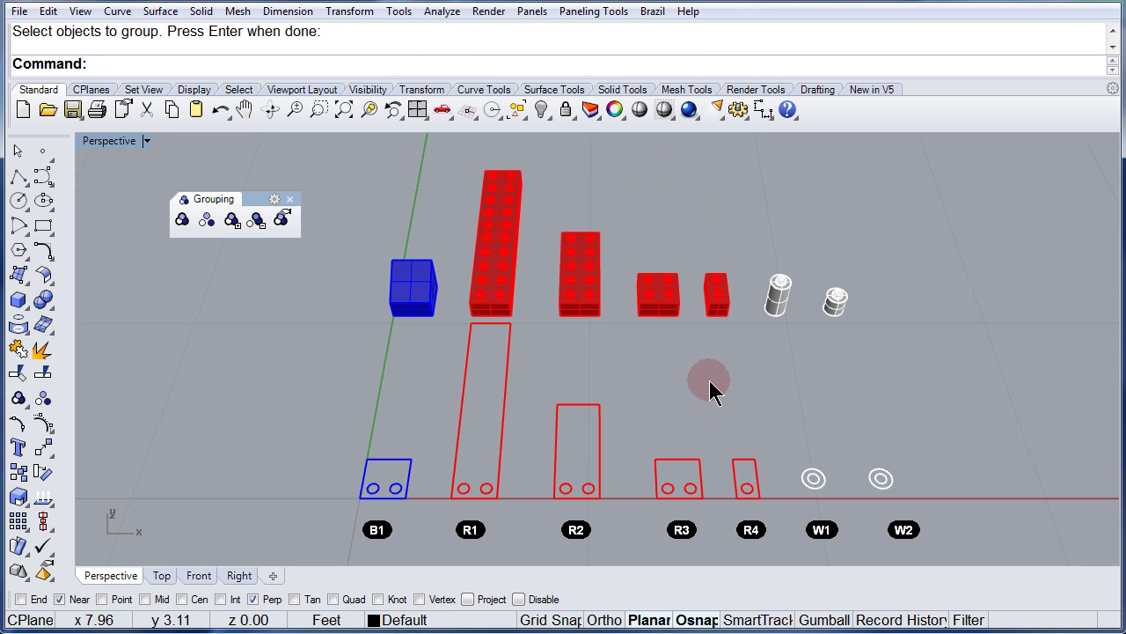
# Step: Pick single plates to confirm all four red plates select as one group
pyautogui.click(653, 299)
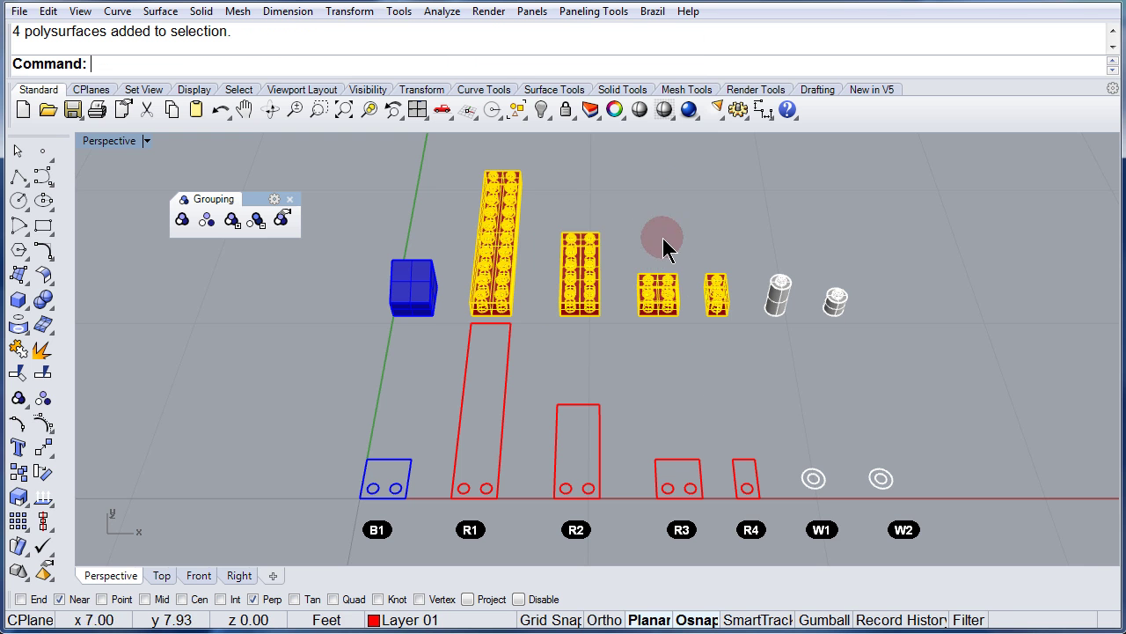
pyautogui.click(659, 201)
pyautogui.click(498, 188)
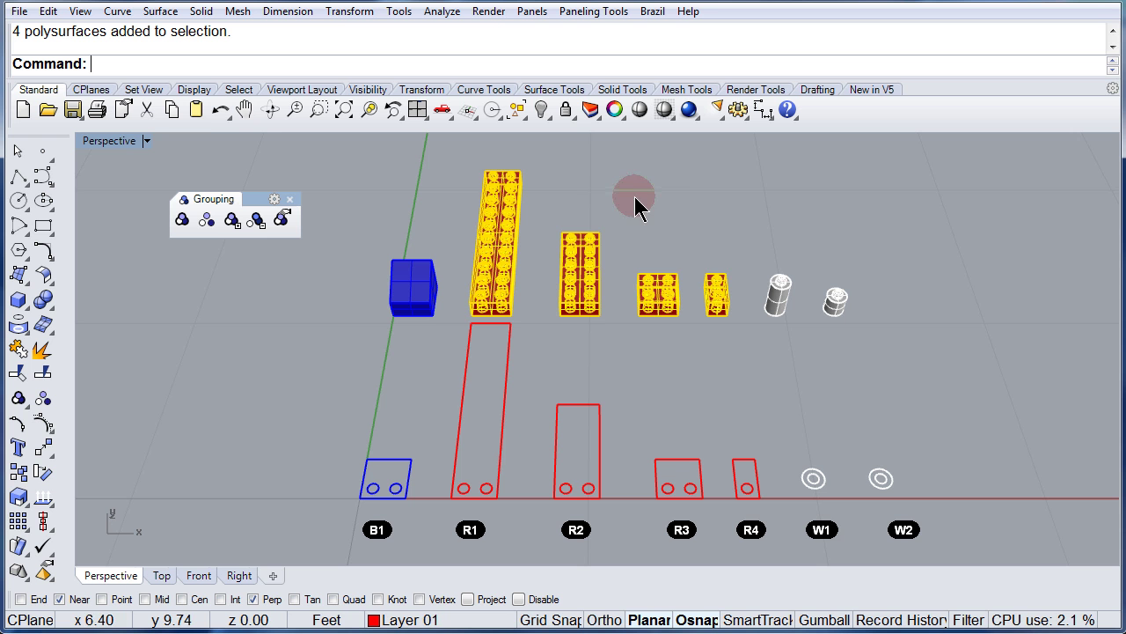
pyautogui.click(685, 199)
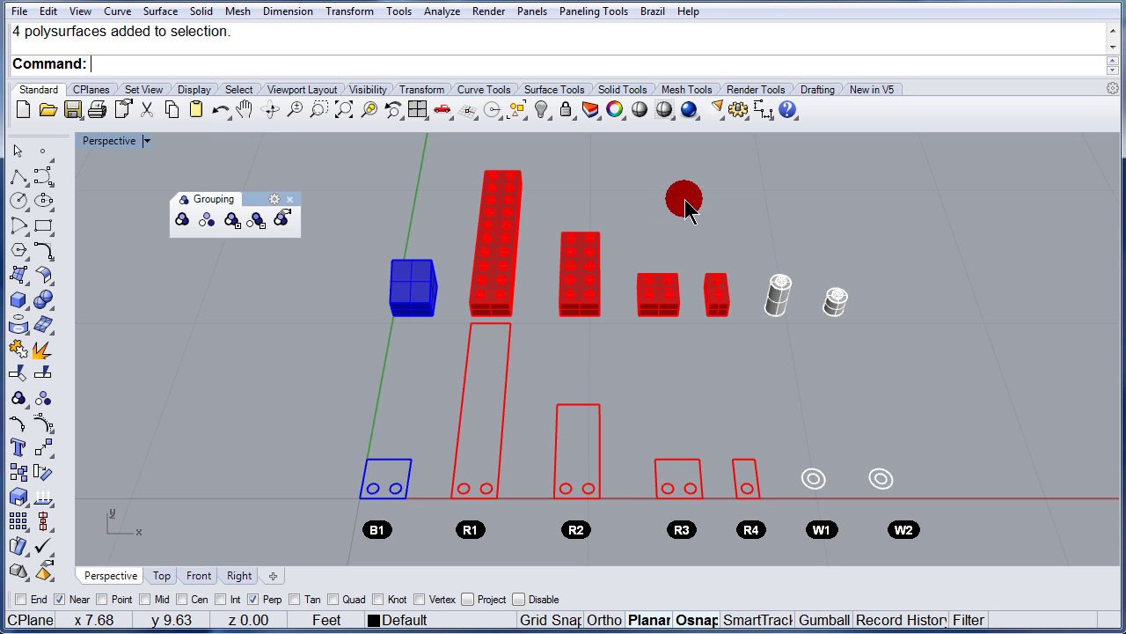
# Step: Group white cylinders W1 and W2, then pick each to confirm both select together
pyautogui.click(183, 222)
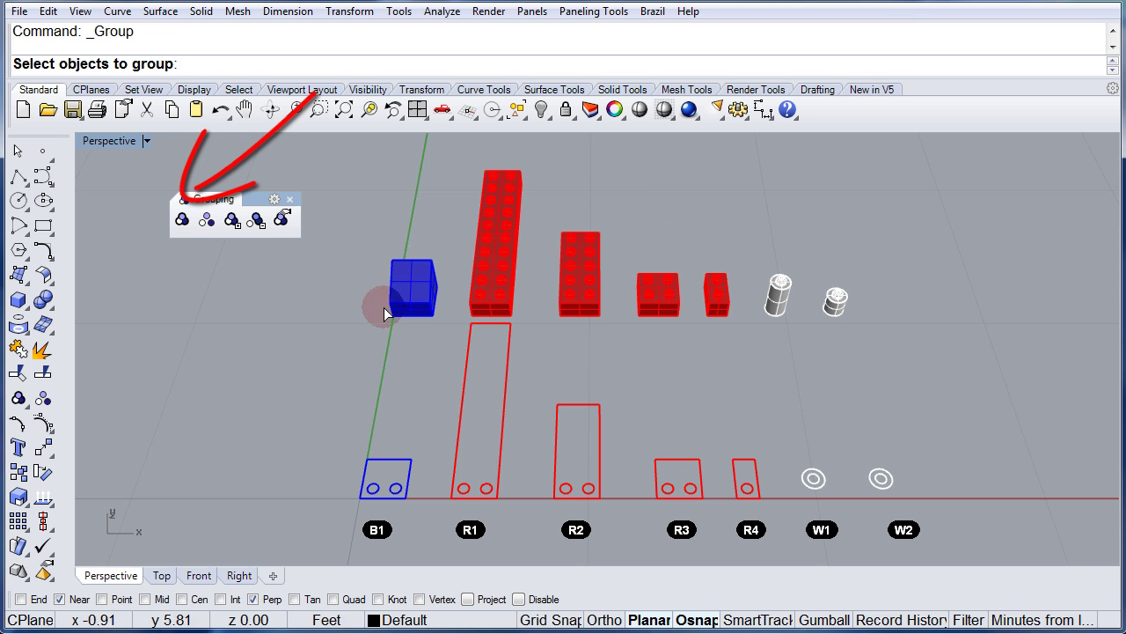
pyautogui.click(779, 308)
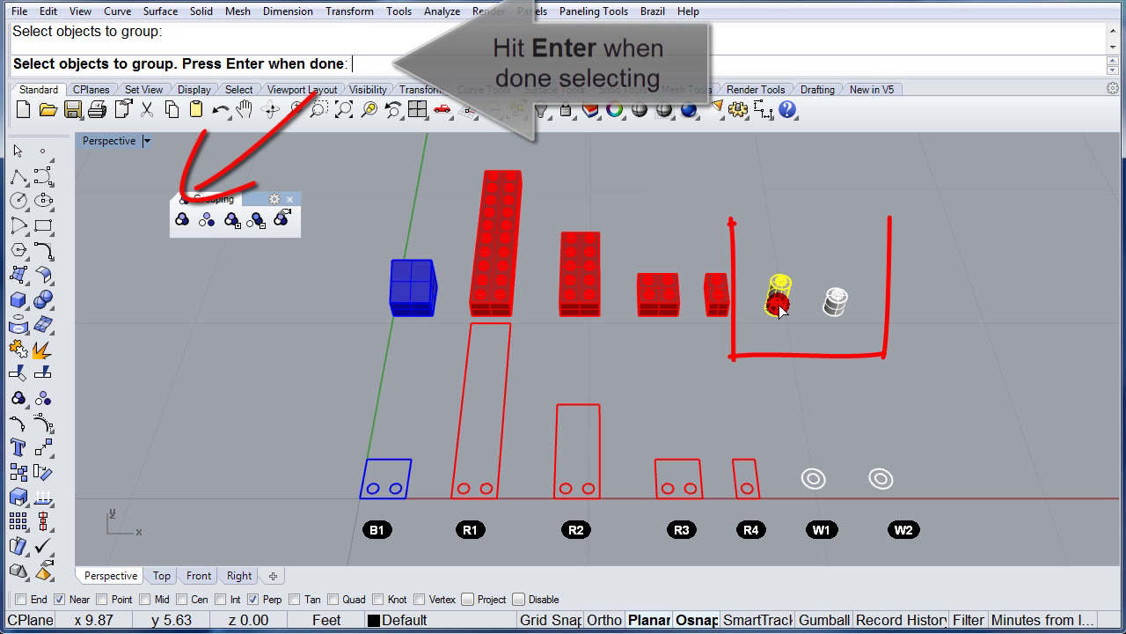
pyautogui.click(836, 310)
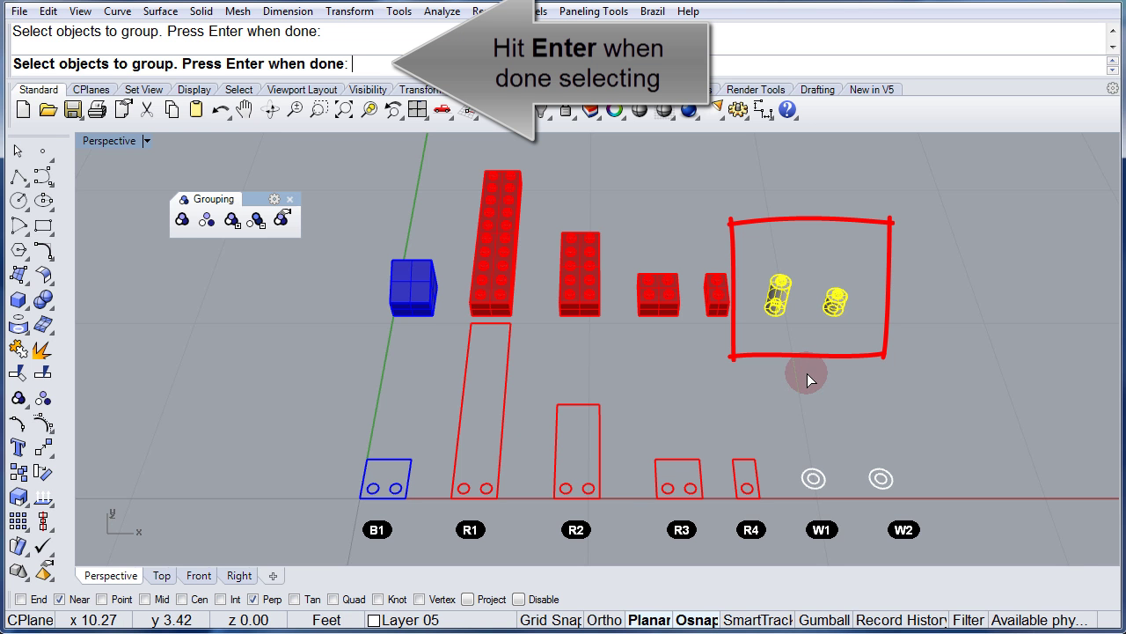
pyautogui.rightClick(807, 373)
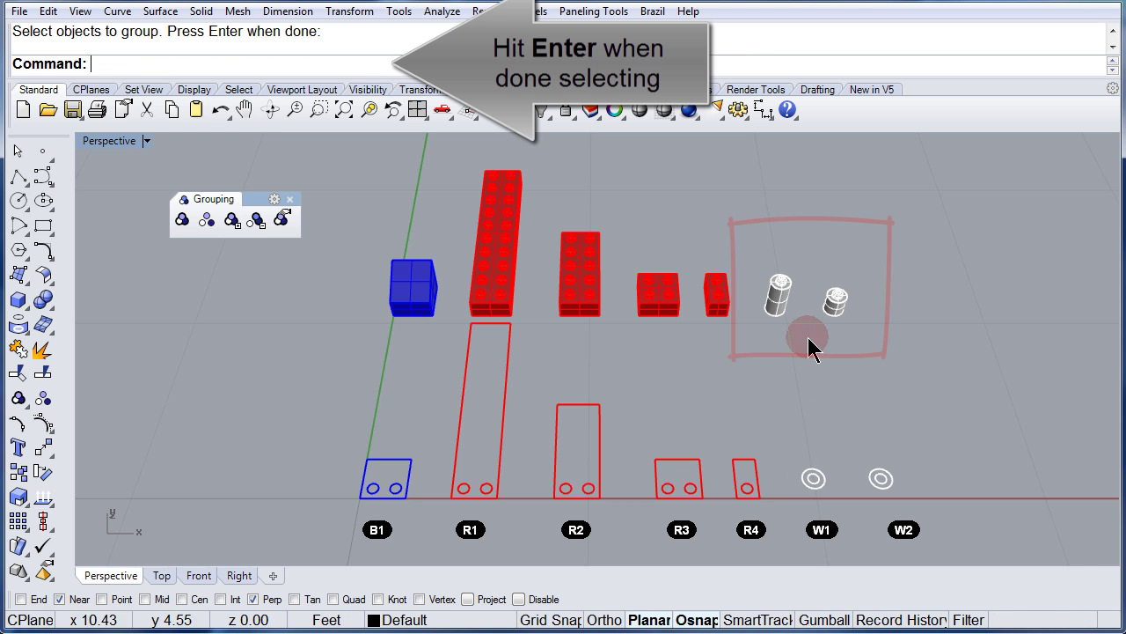
pyautogui.click(834, 308)
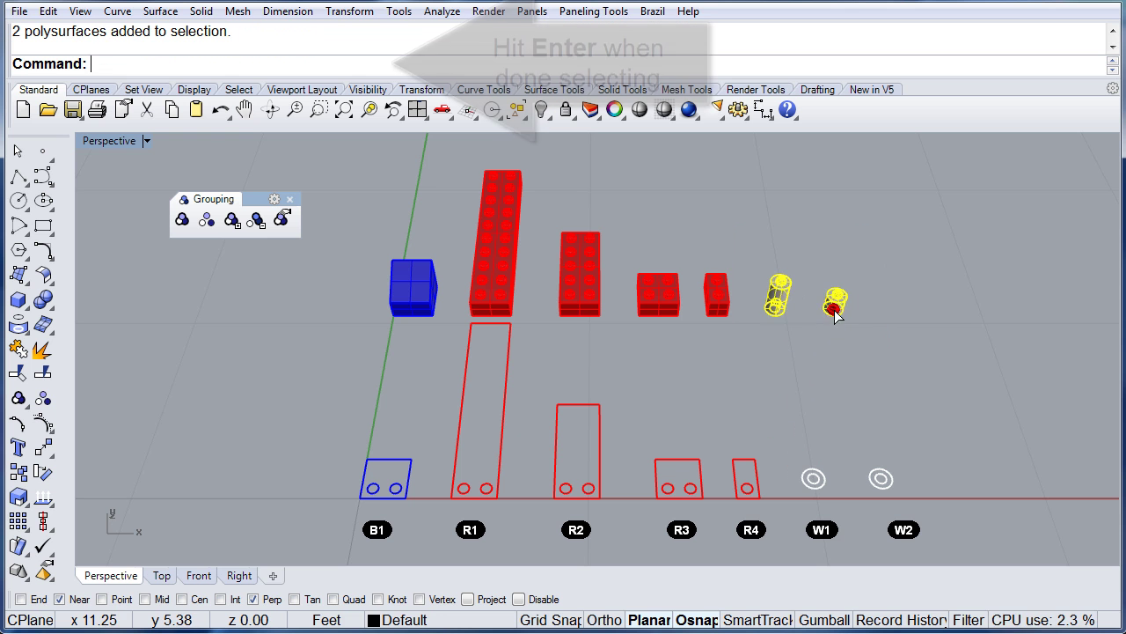
pyautogui.click(792, 338)
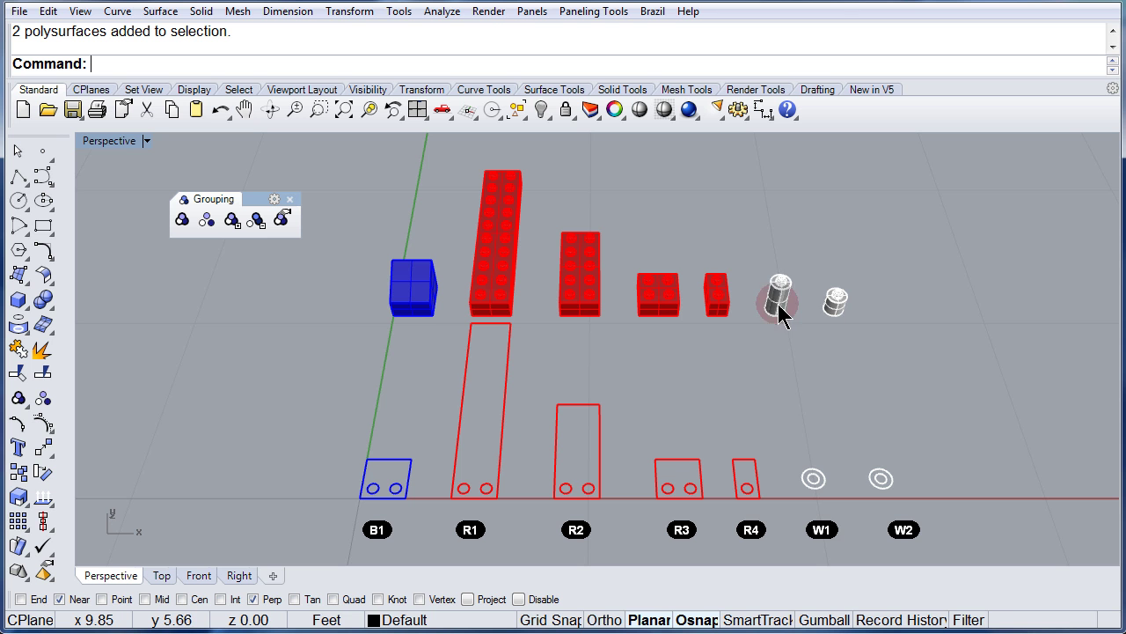
pyautogui.click(779, 306)
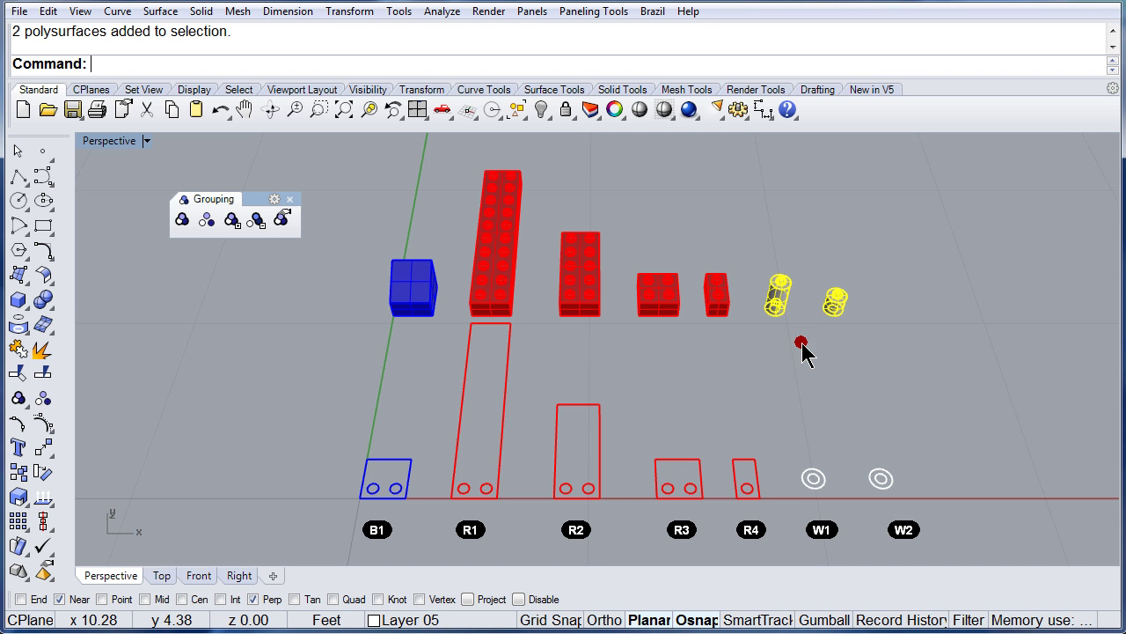
pyautogui.click(801, 343)
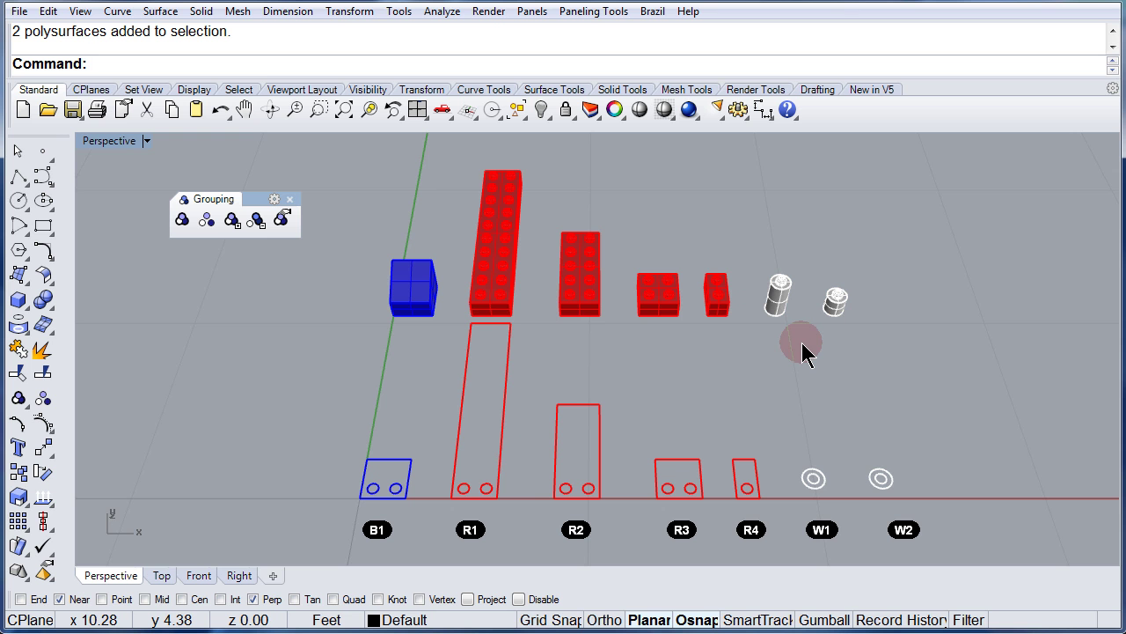
# Step: Switch to the Top viewport and select the four red plates' group
pyautogui.click(162, 575)
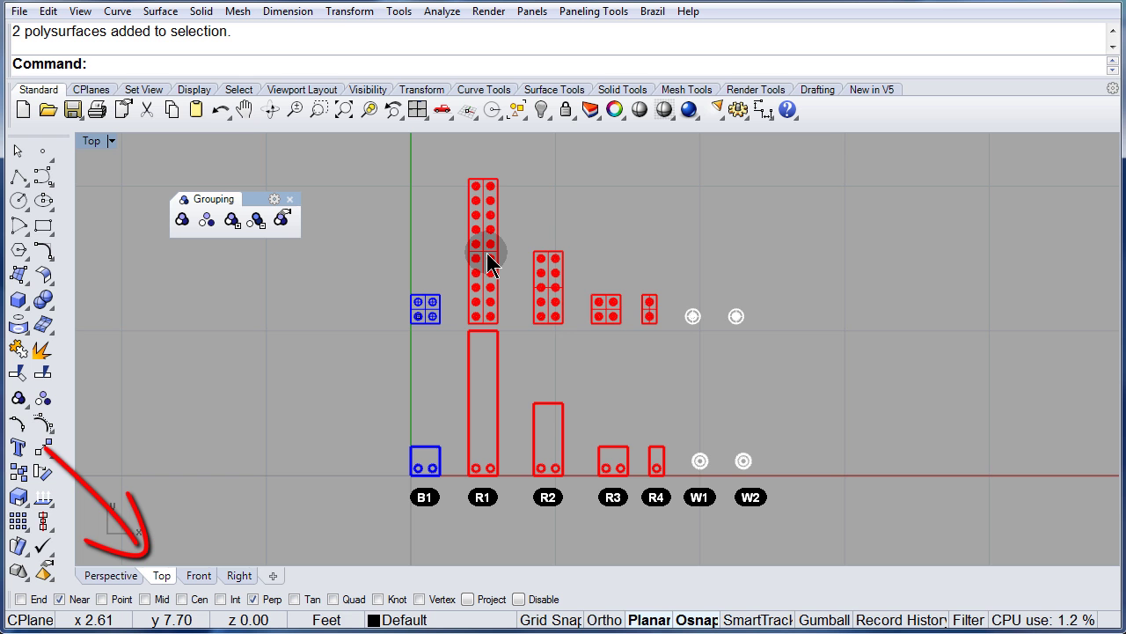
pyautogui.click(486, 261)
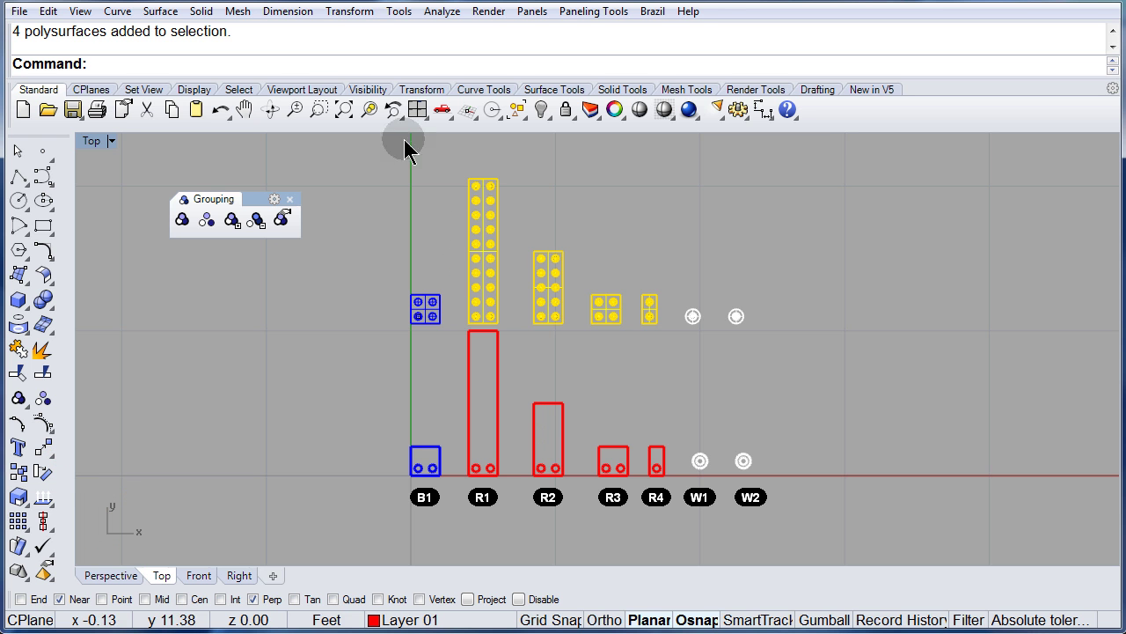
# Step: Copy the four-plate group from R1 to right of the white cylinders, confirming it stays grouped
pyautogui.click(349, 11)
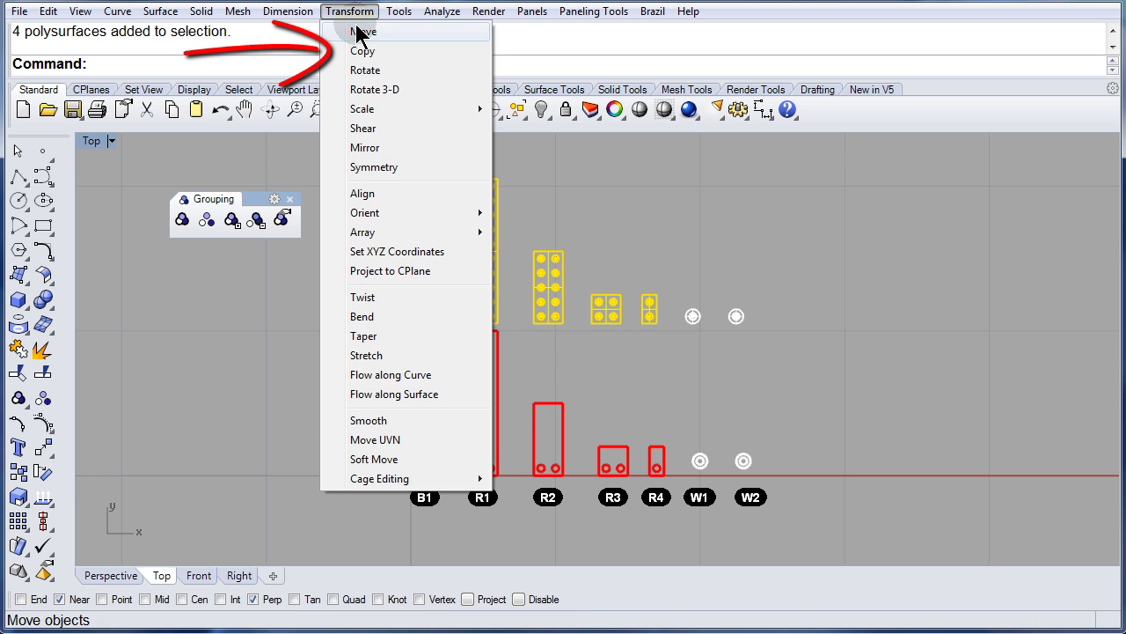
pyautogui.click(362, 52)
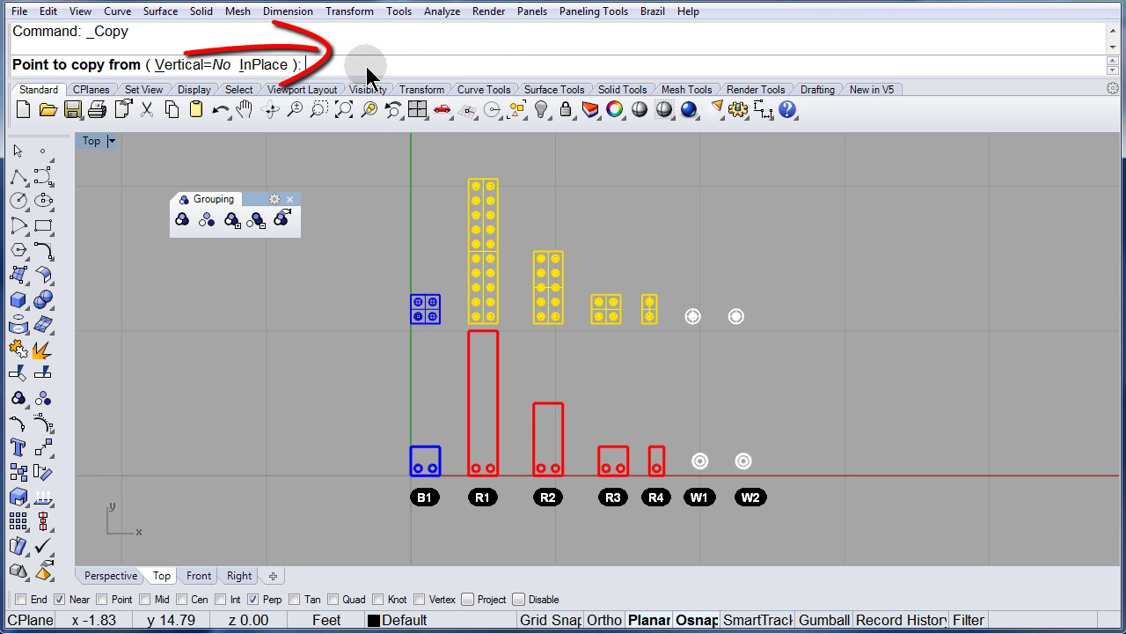
pyautogui.click(478, 256)
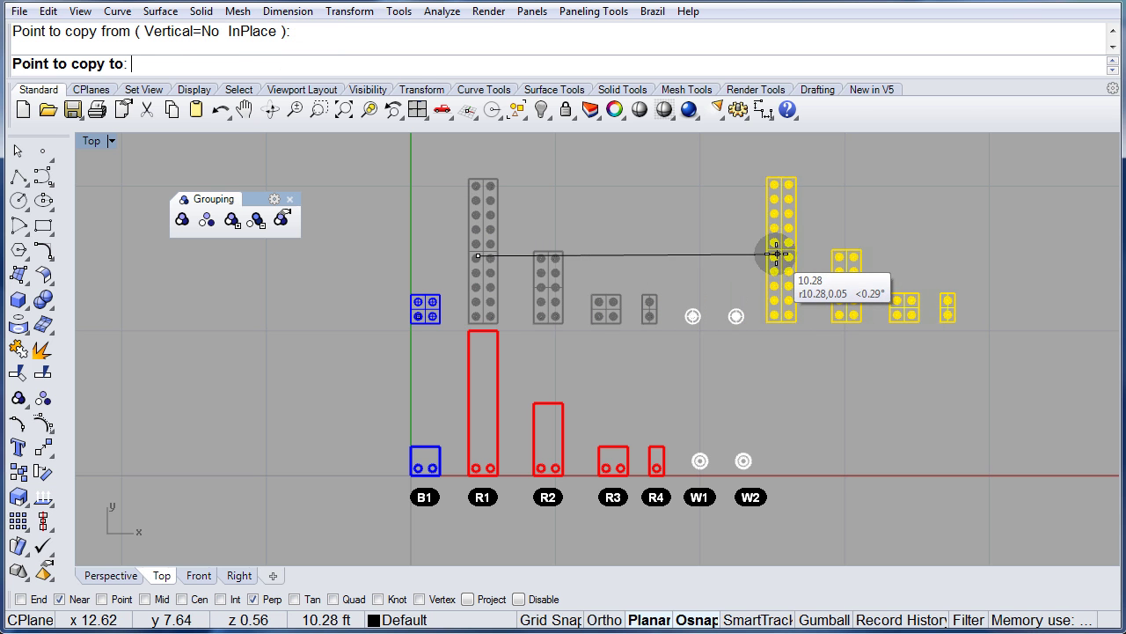
pyautogui.click(776, 257)
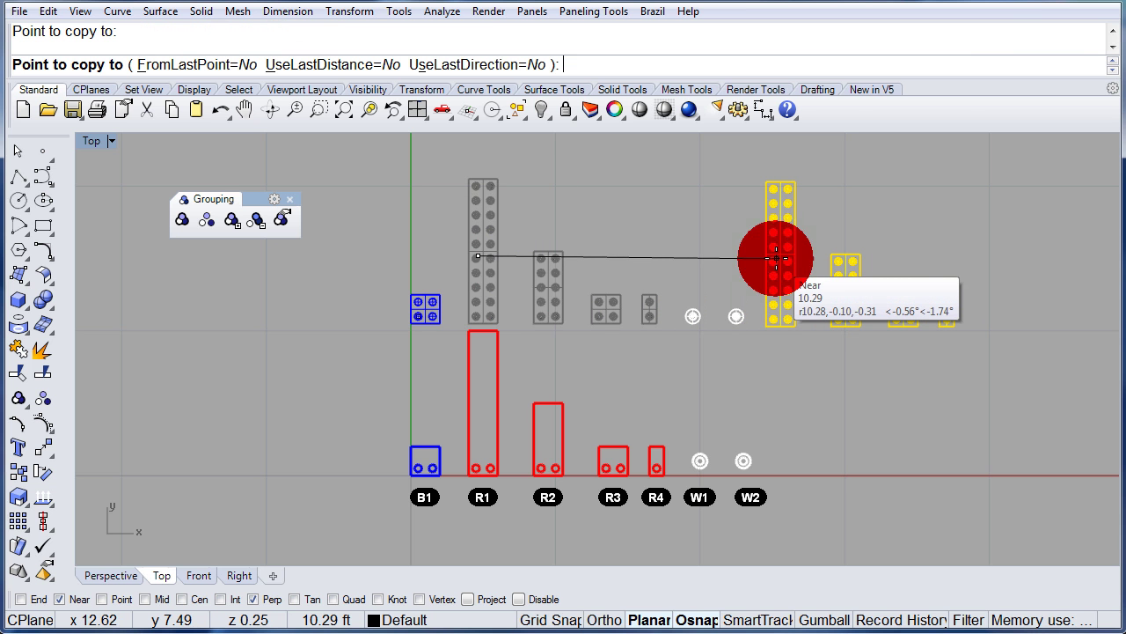
pyautogui.rightClick(778, 258)
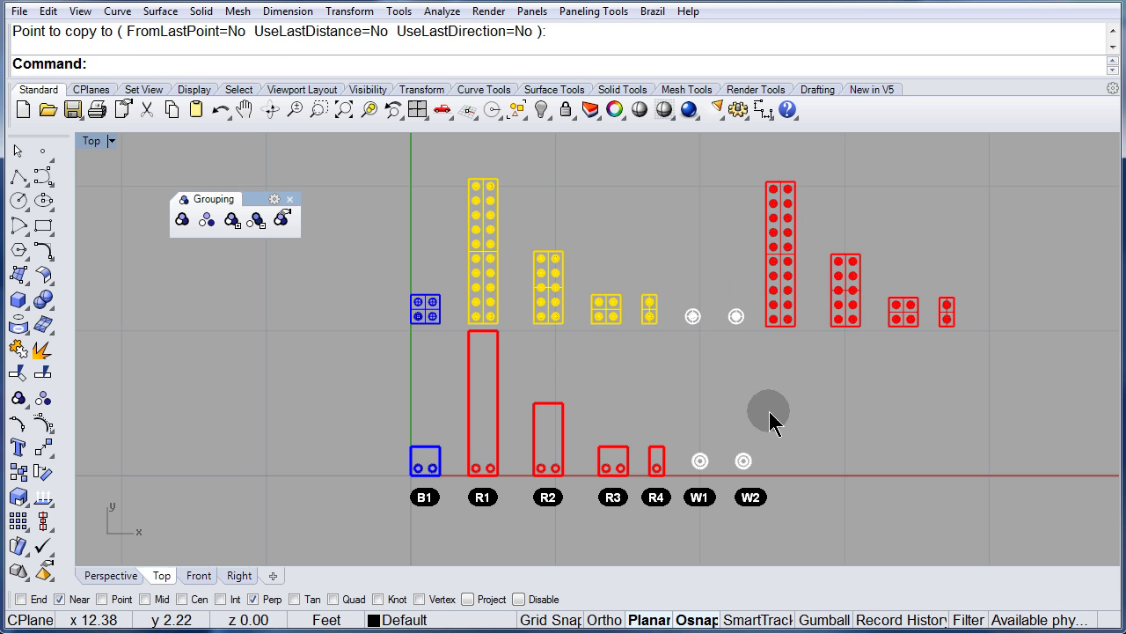
pyautogui.click(773, 221)
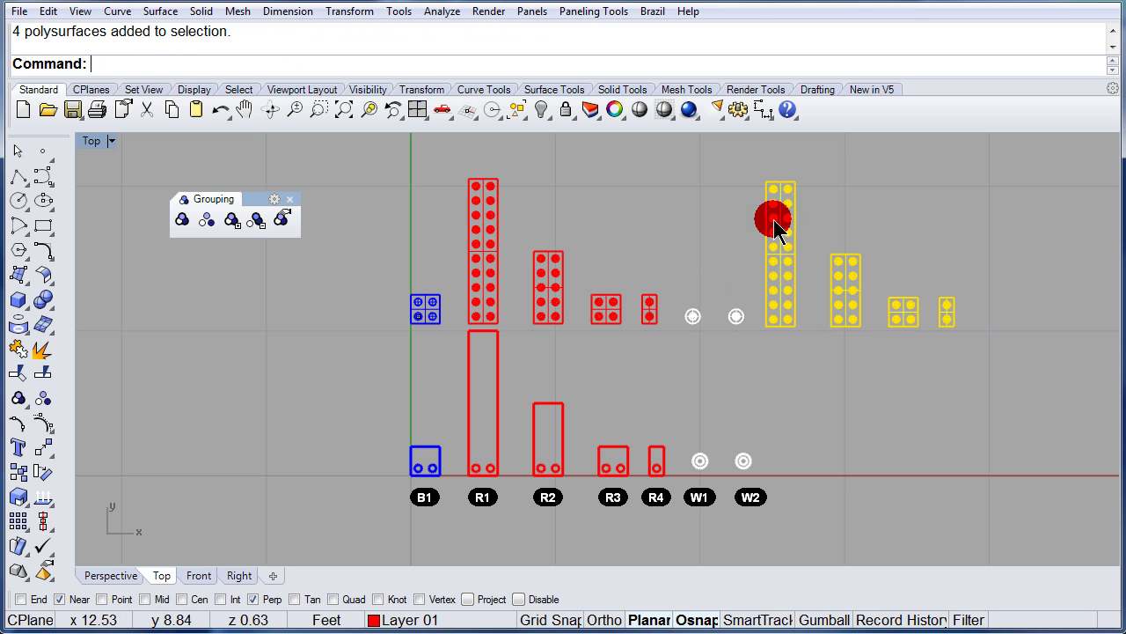
pyautogui.click(487, 201)
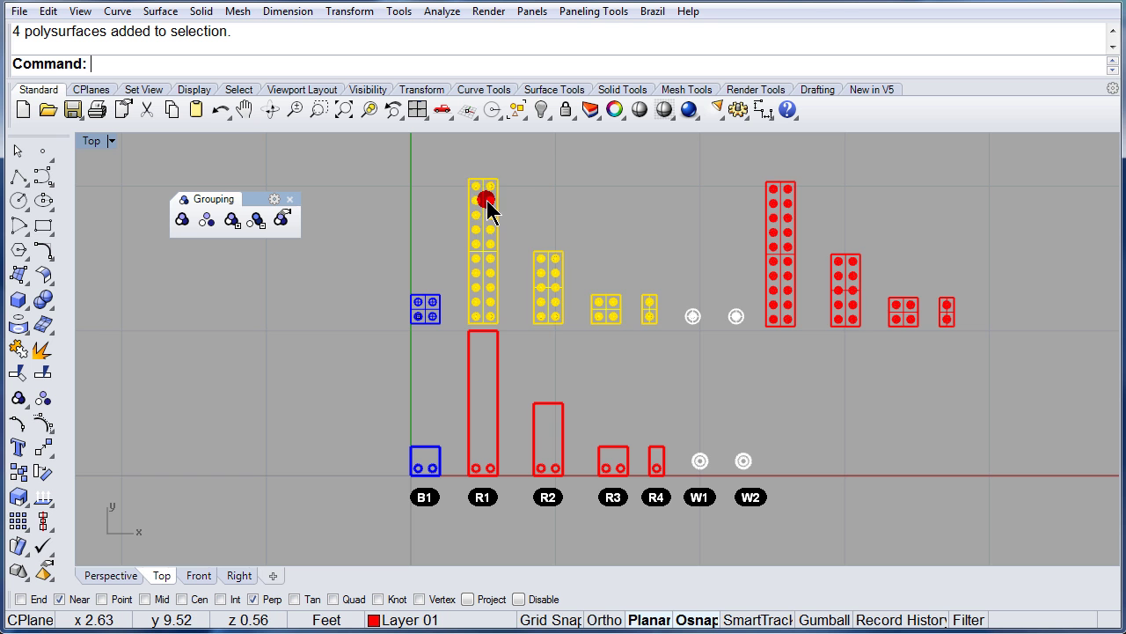
pyautogui.click(604, 219)
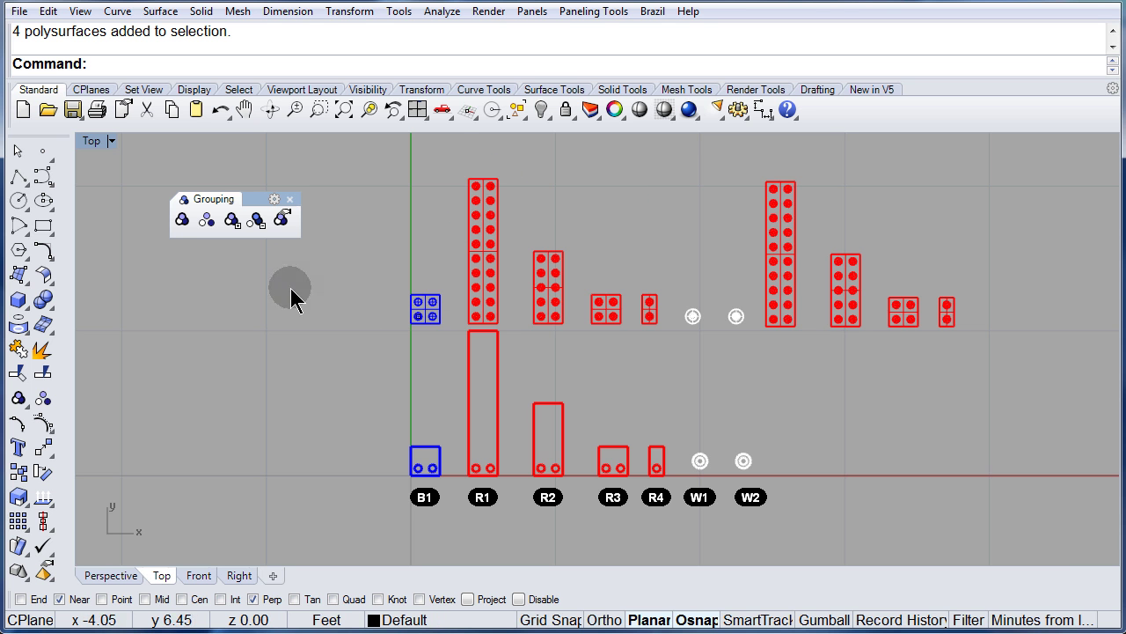
# Step: Name the W1–W2 cylinder group G110, then view the pieces in a slightly tilted Perspective viewport
pyautogui.click(282, 222)
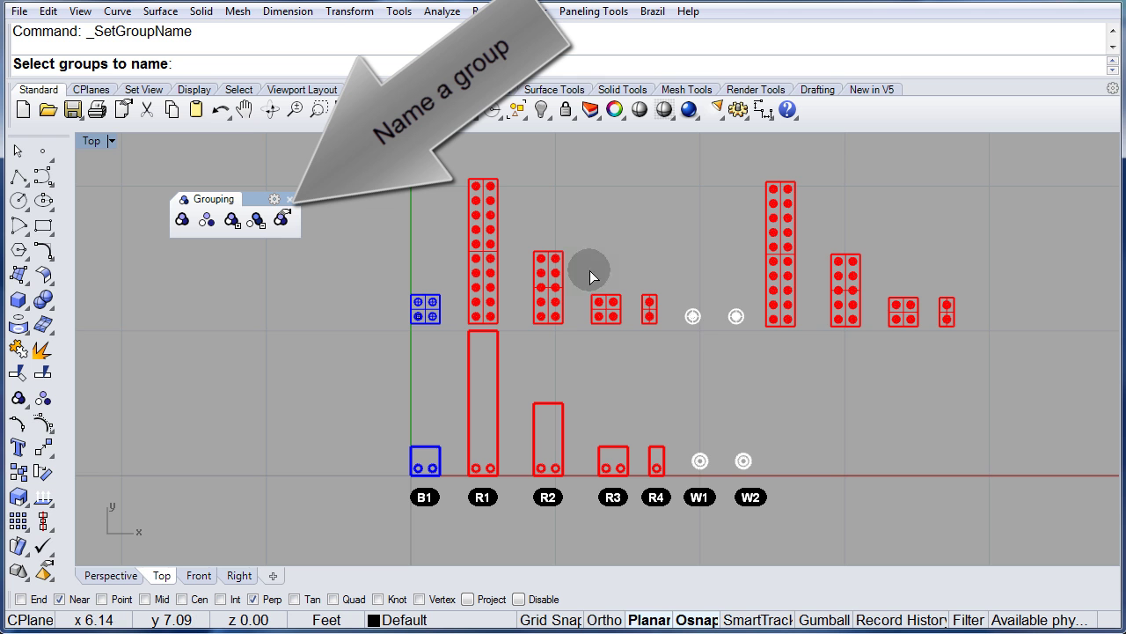
pyautogui.click(693, 317)
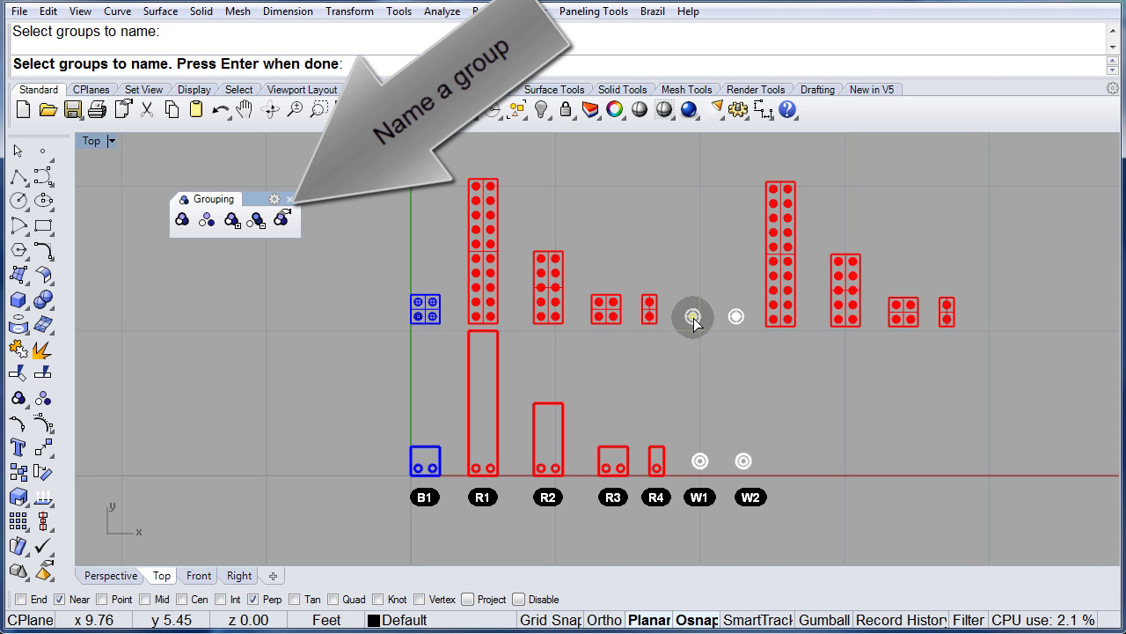
pyautogui.click(693, 318)
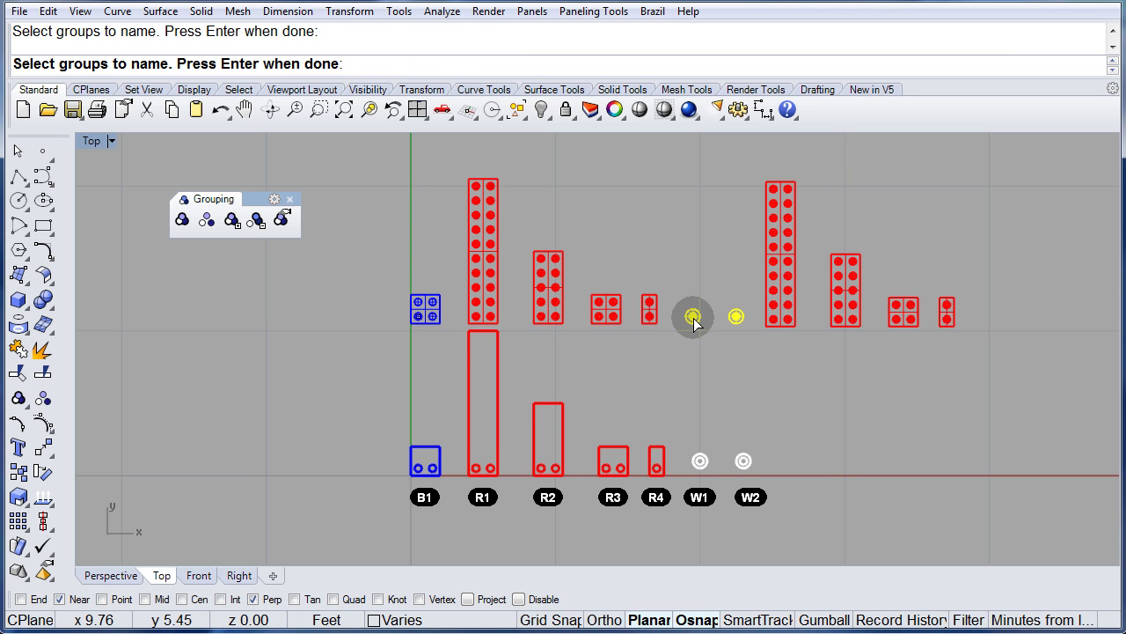
pyautogui.rightClick(694, 322)
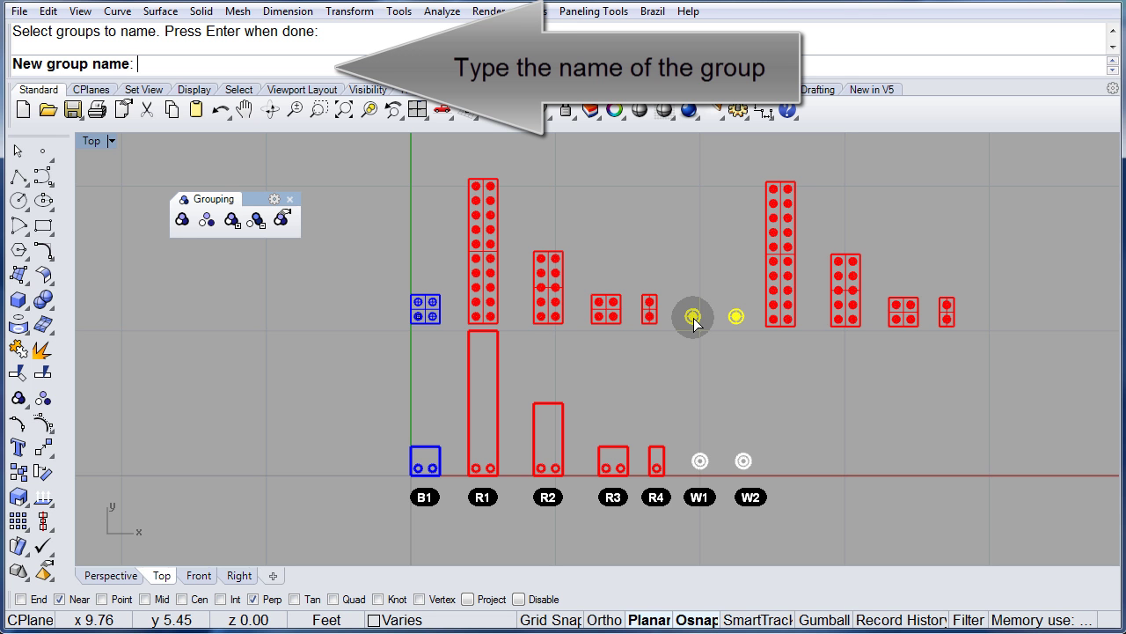
pyautogui.write('G110')
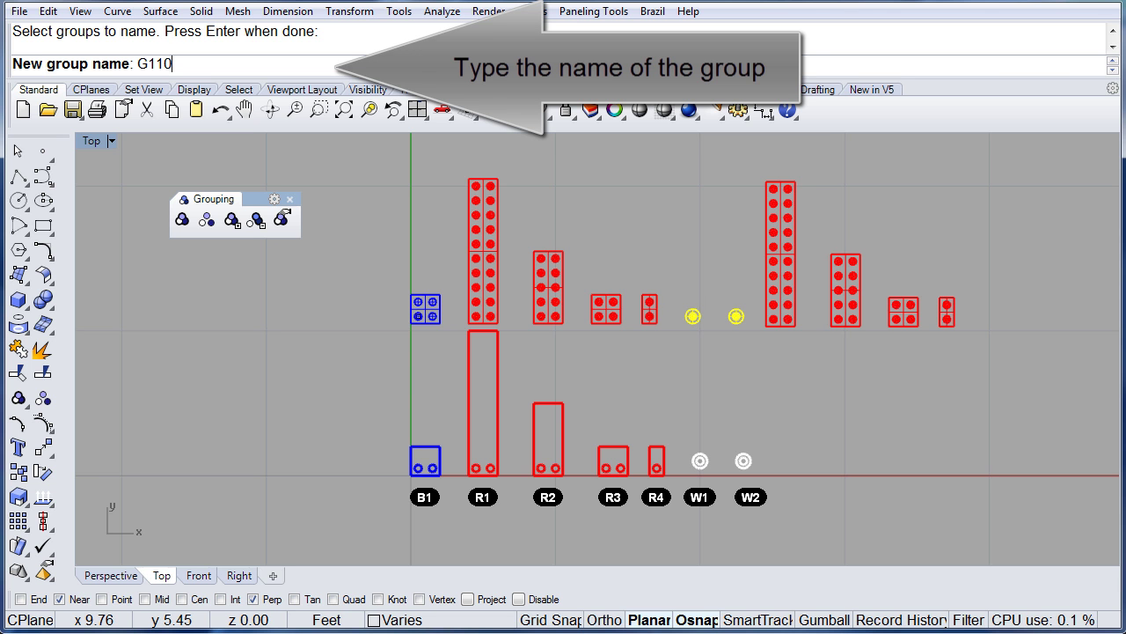
pyautogui.rightClick(694, 322)
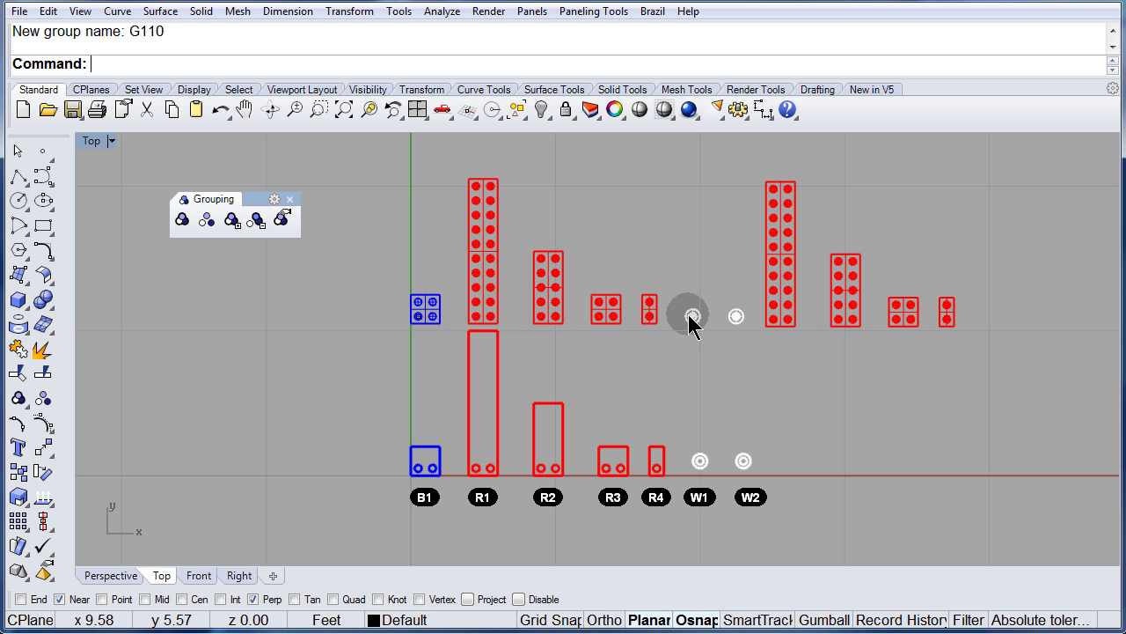
pyautogui.click(111, 576)
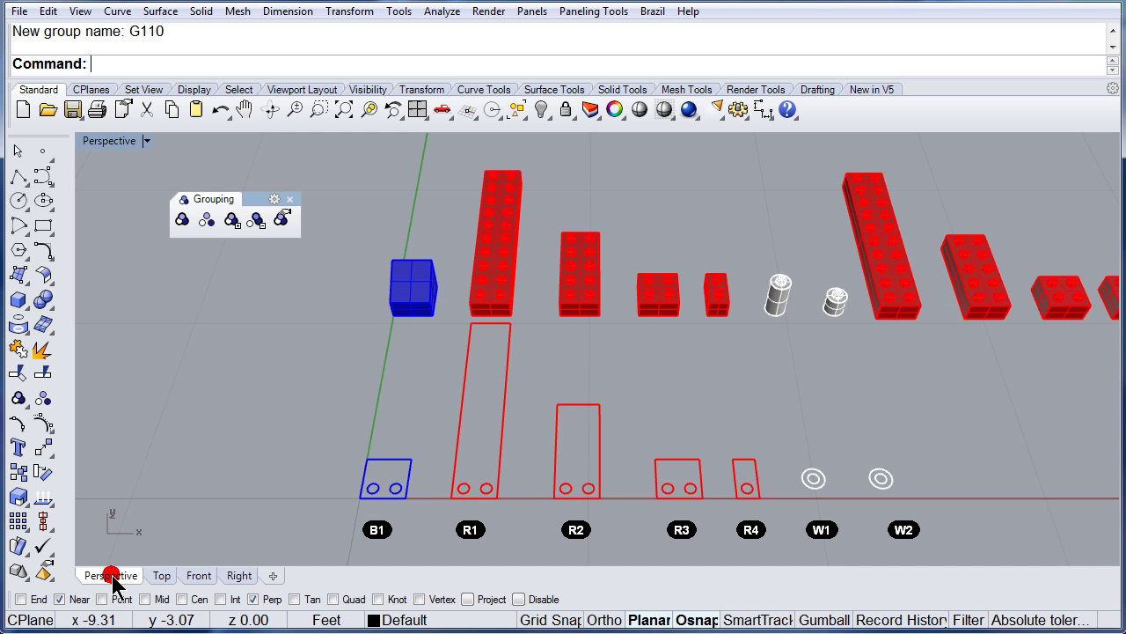
pyautogui.moveTo(755, 429); pyautogui.dragTo(756, 358, button='right')
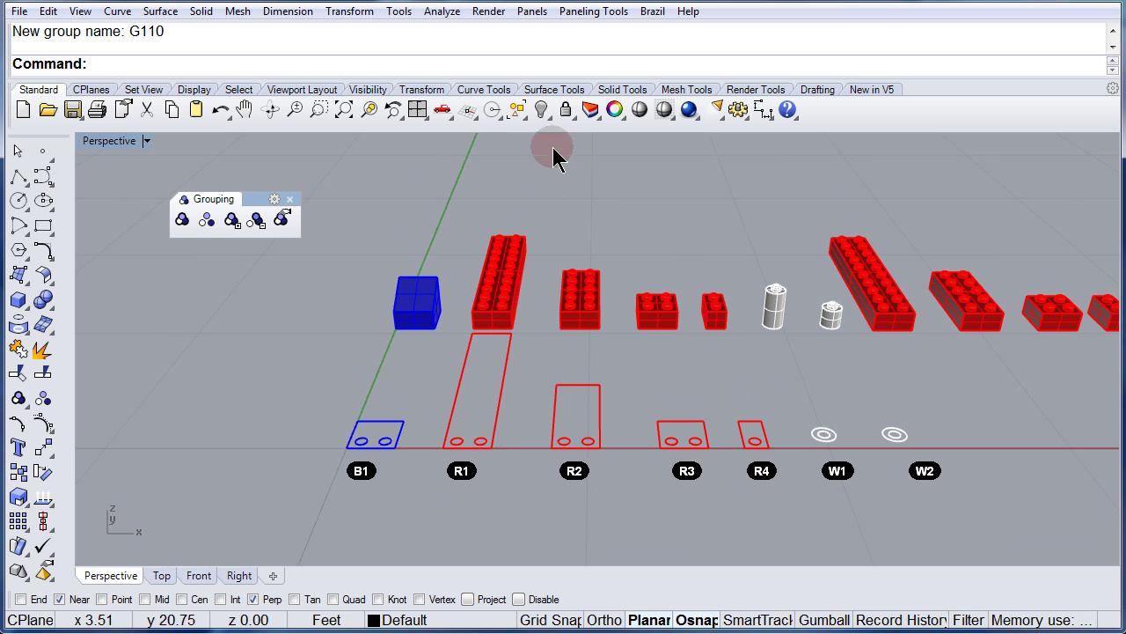
# Step: Float the Select toolbar and select group G110 by name, confirming only the two white cylinders
pyautogui.click(515, 123)
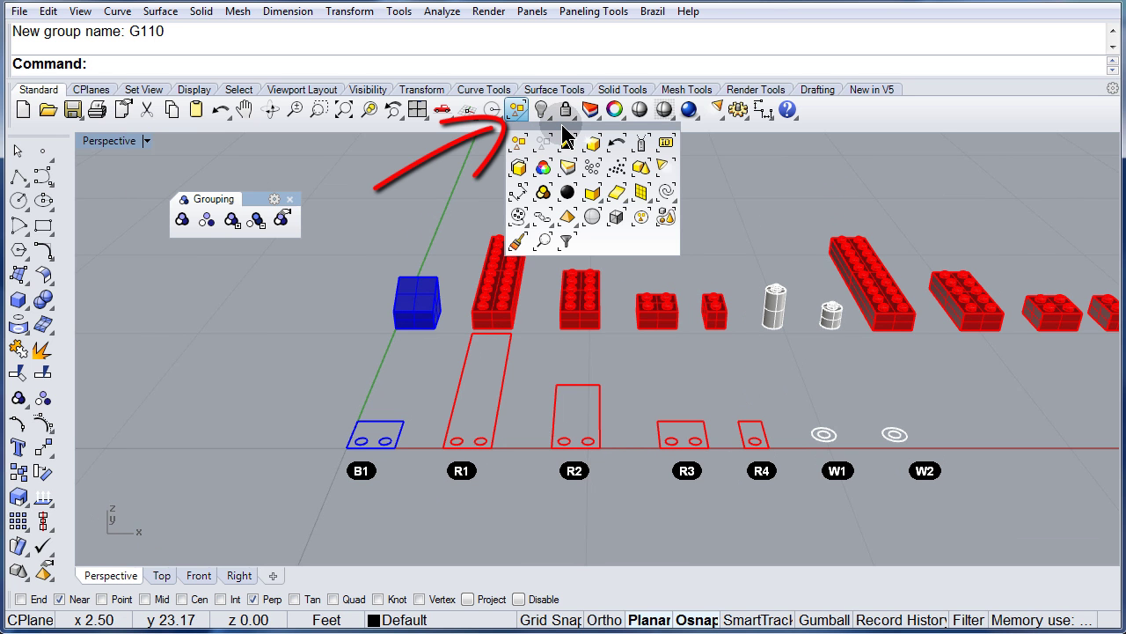
pyautogui.moveTo(542, 121); pyautogui.dragTo(208, 250)
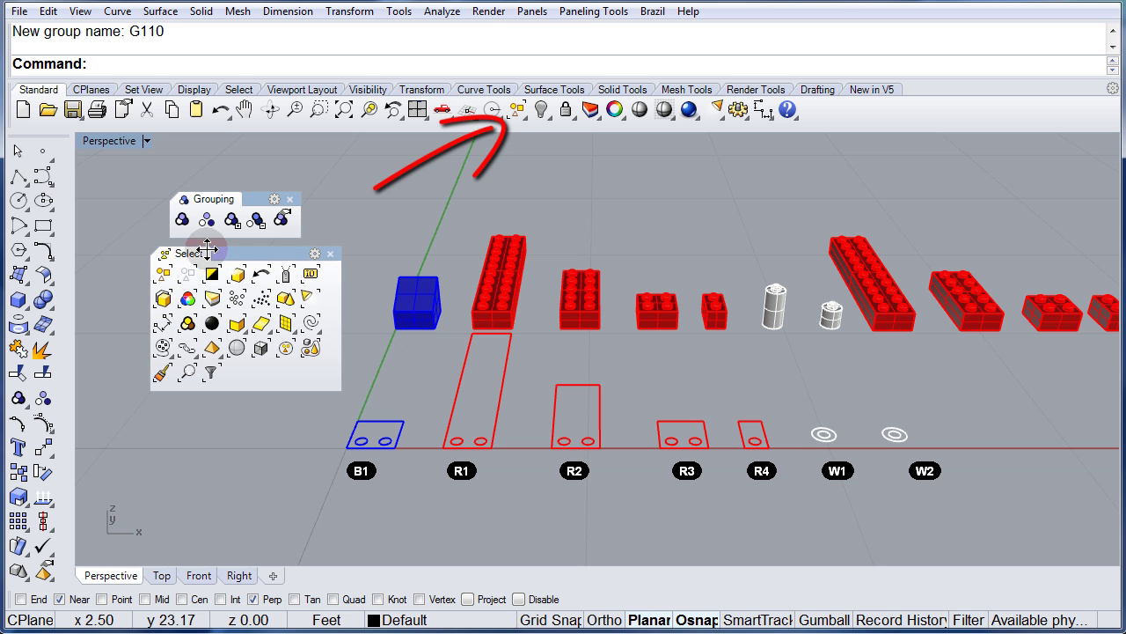
pyautogui.click(186, 324)
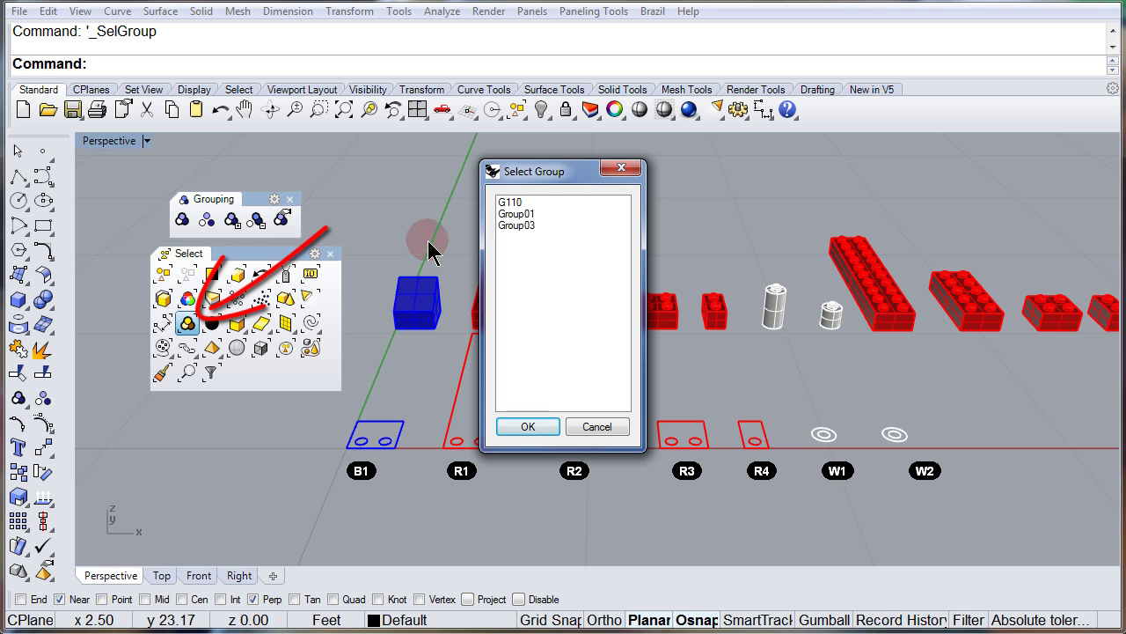
pyautogui.click(508, 203)
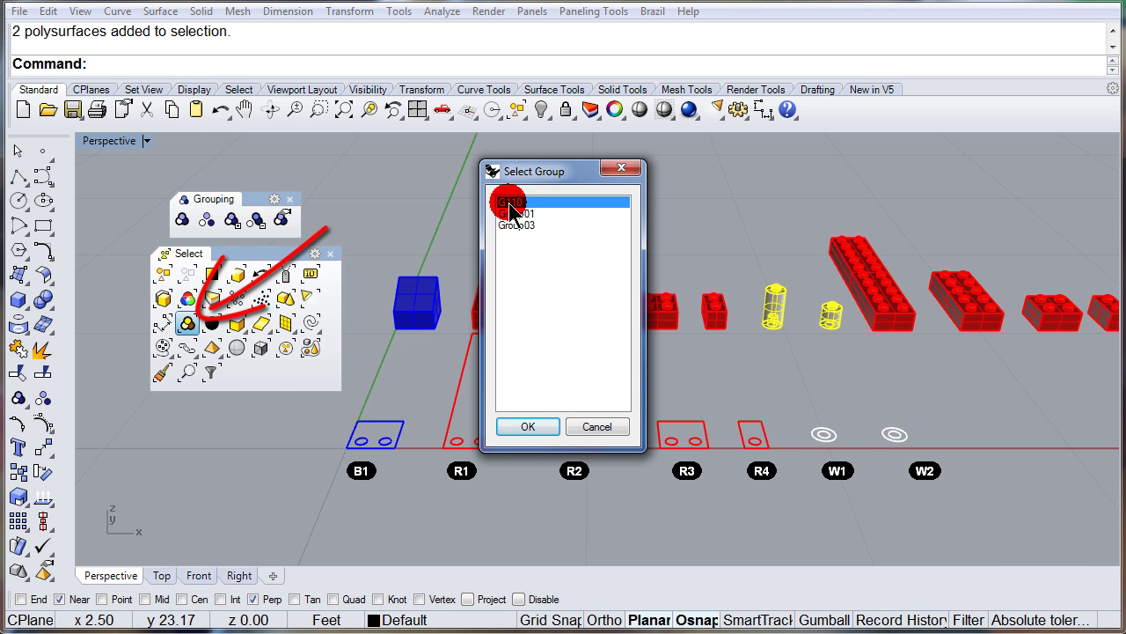
pyautogui.click(519, 431)
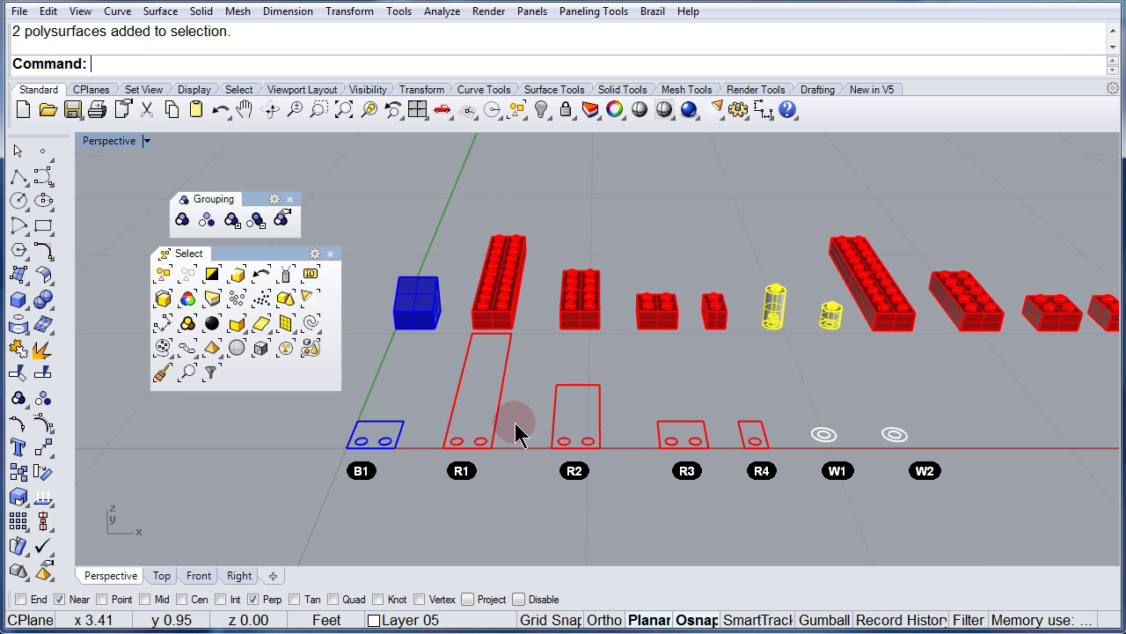
pyautogui.click(595, 237)
pyautogui.click(1030, 222)
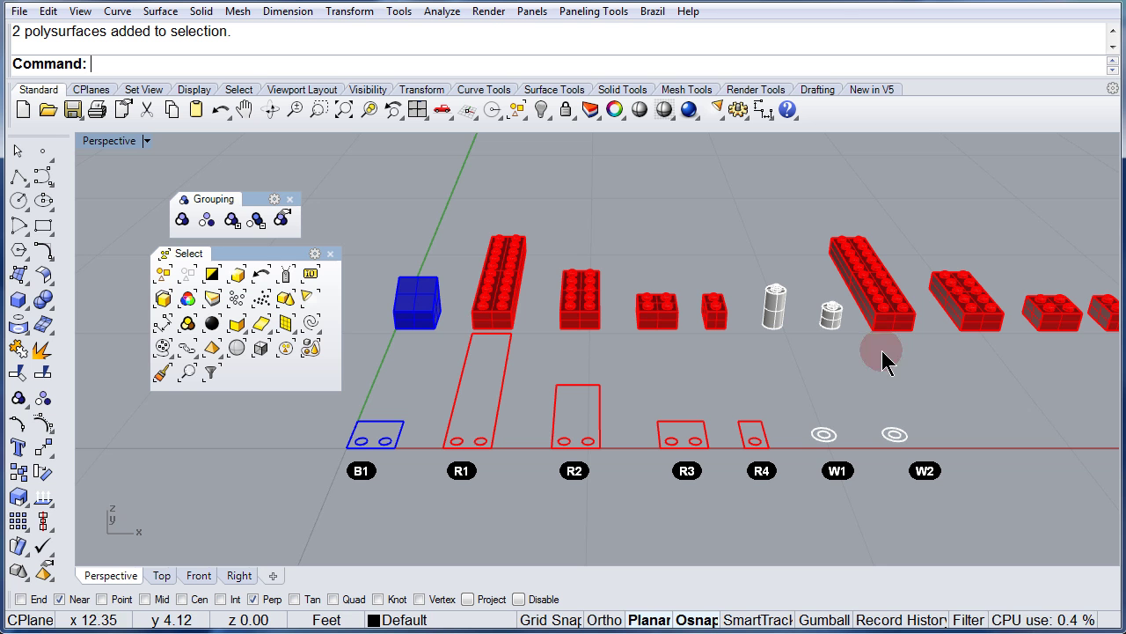
# Step: Remove plate R2 from its group, then pick R1 to confirm only R1, R3, R4 select
pyautogui.click(256, 220)
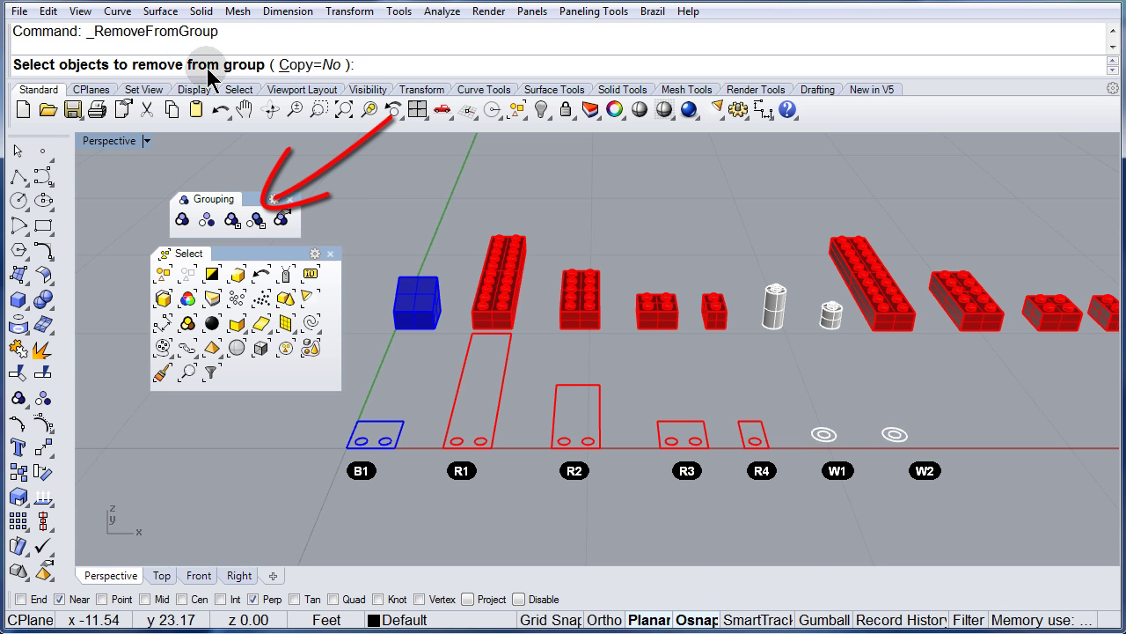
pyautogui.click(591, 301)
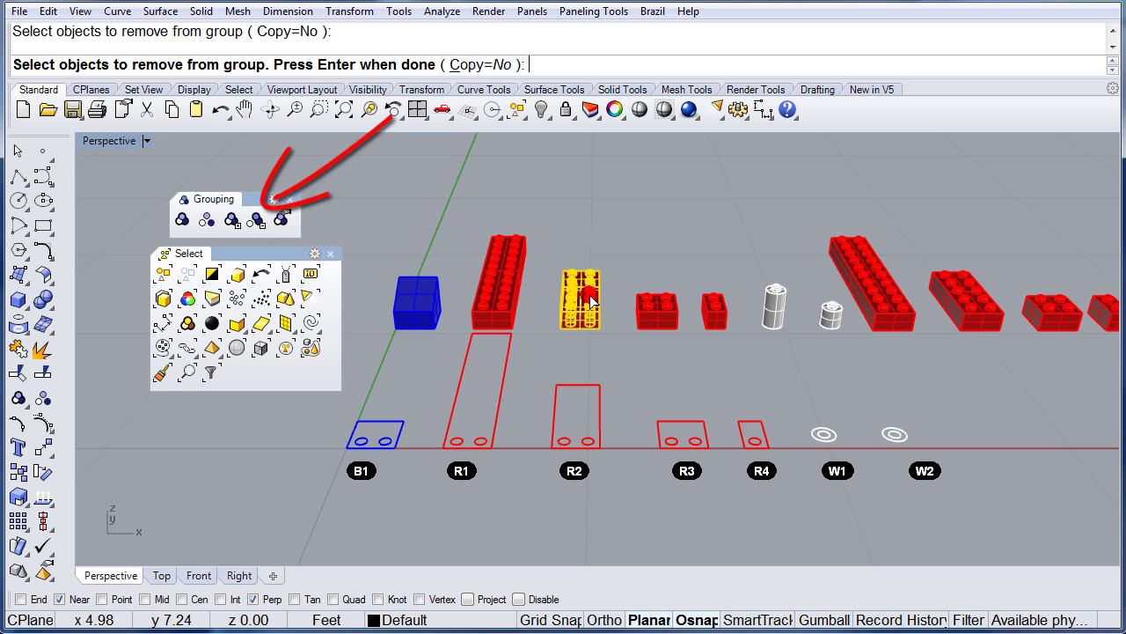
pyautogui.rightClick(596, 238)
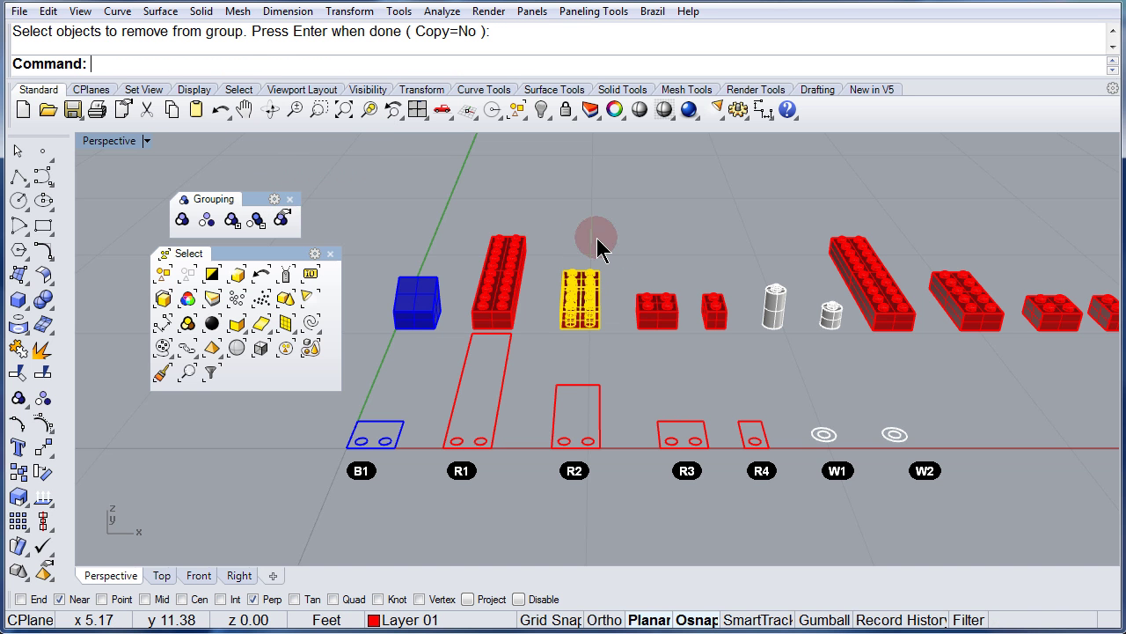
pyautogui.click(566, 239)
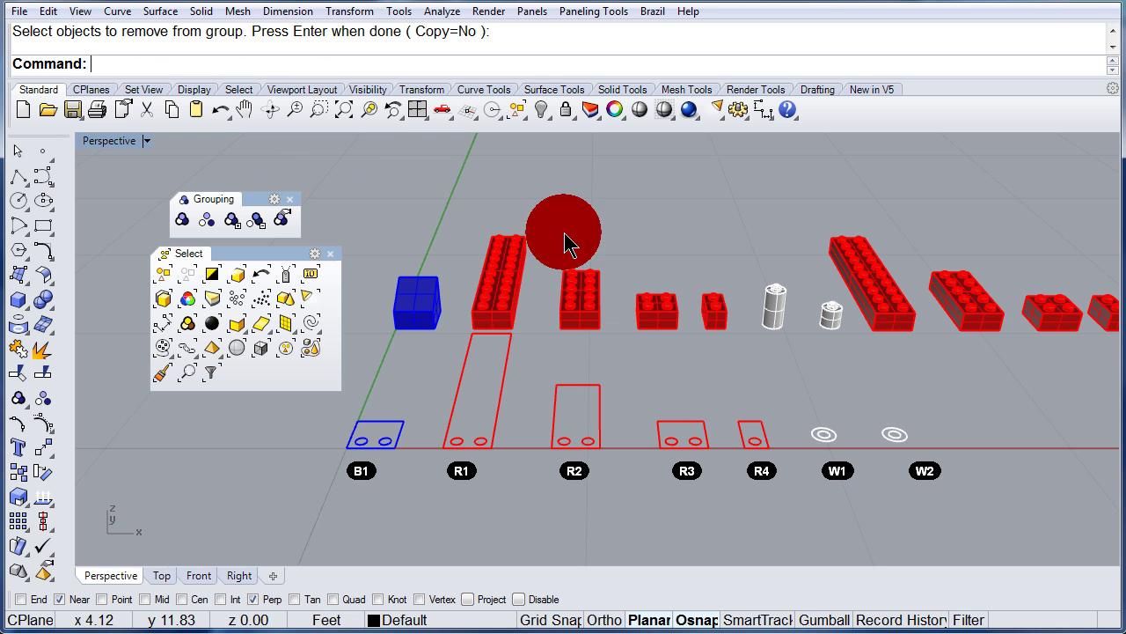
pyautogui.click(511, 246)
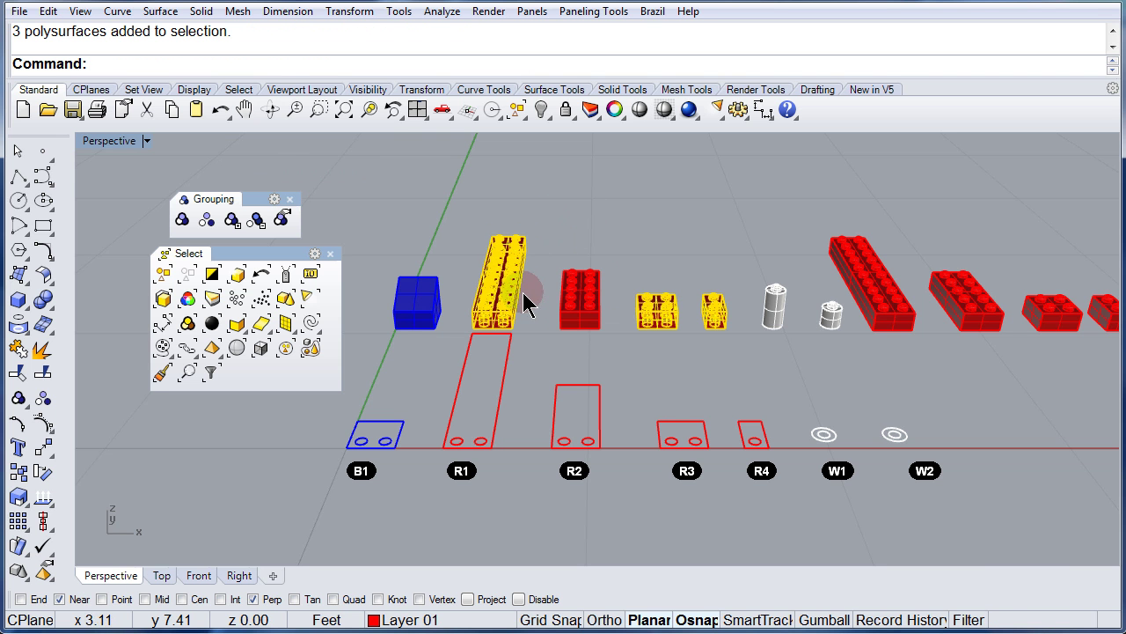
pyautogui.click(866, 293)
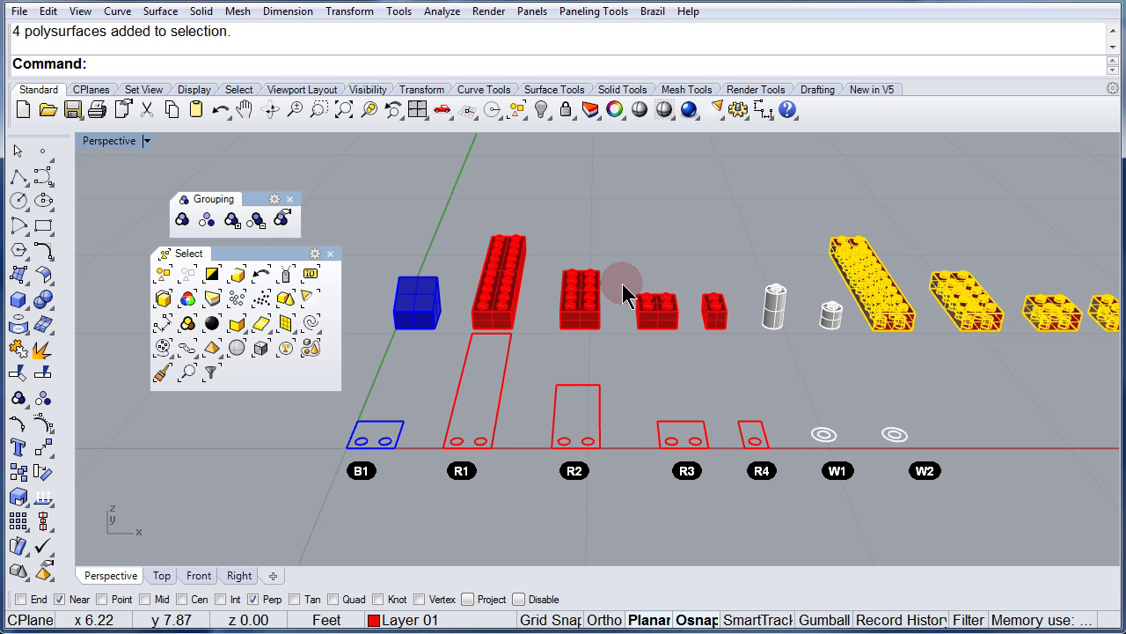
pyautogui.click(510, 286)
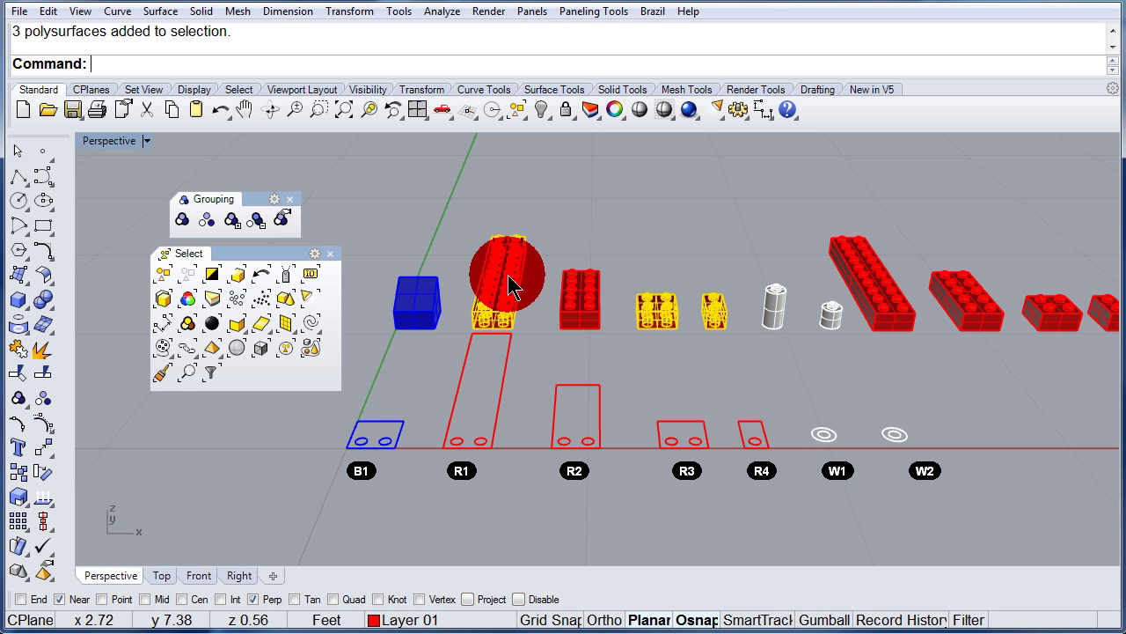
pyautogui.click(603, 248)
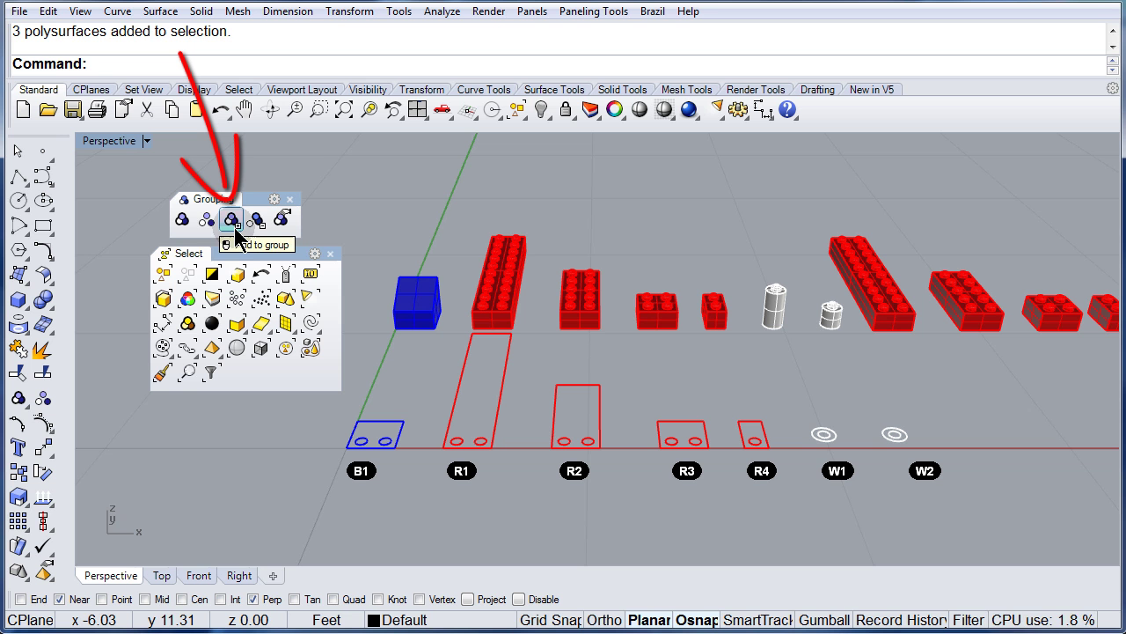
# Step: Add plate R2 back into R1's group and check all four plates select together
pyautogui.click(234, 228)
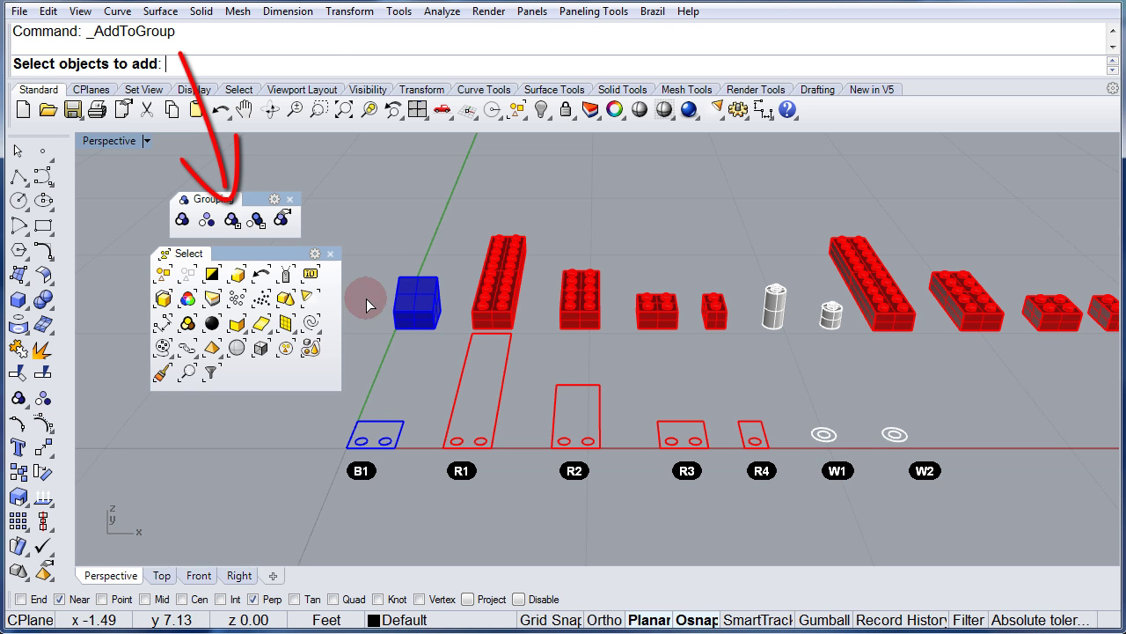
pyautogui.click(576, 314)
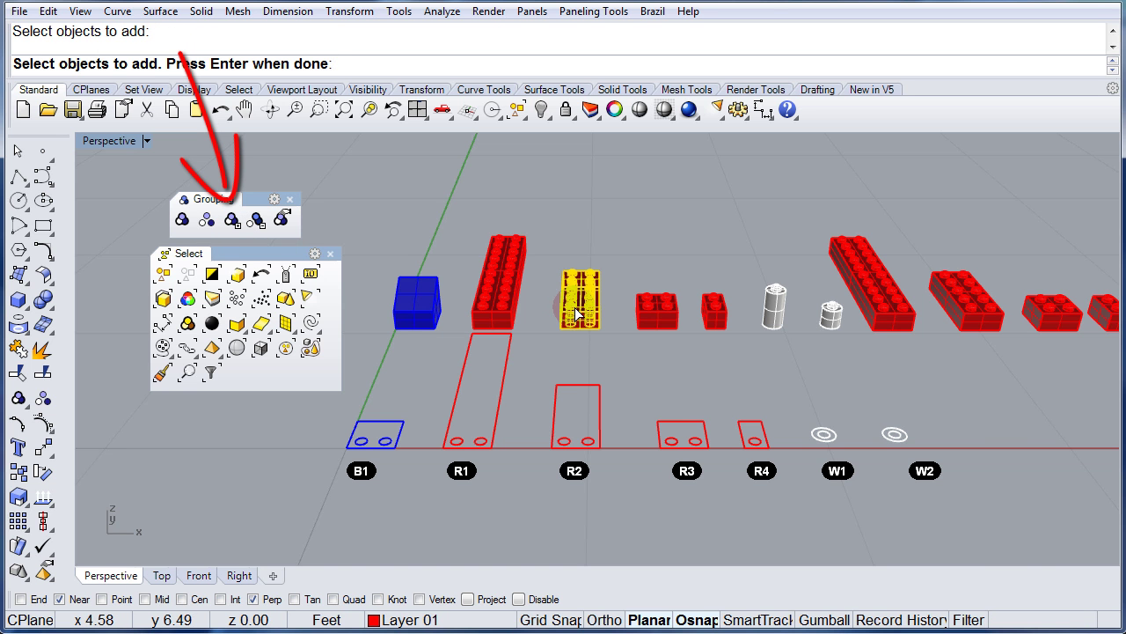
pyautogui.press('Return')
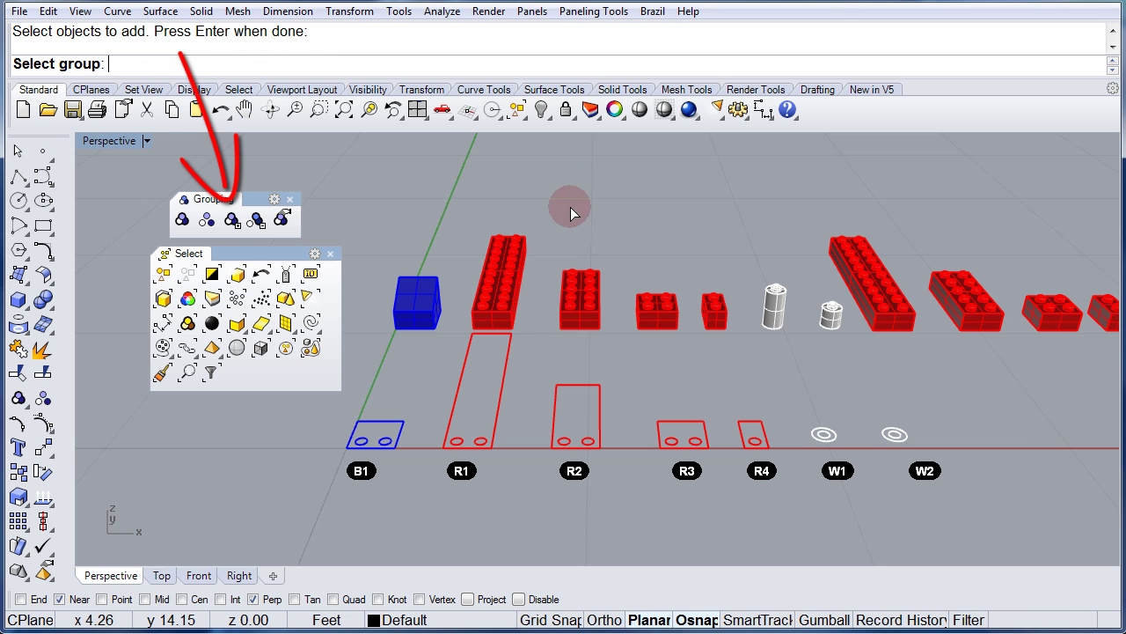
pyautogui.click(502, 262)
pyautogui.click(583, 296)
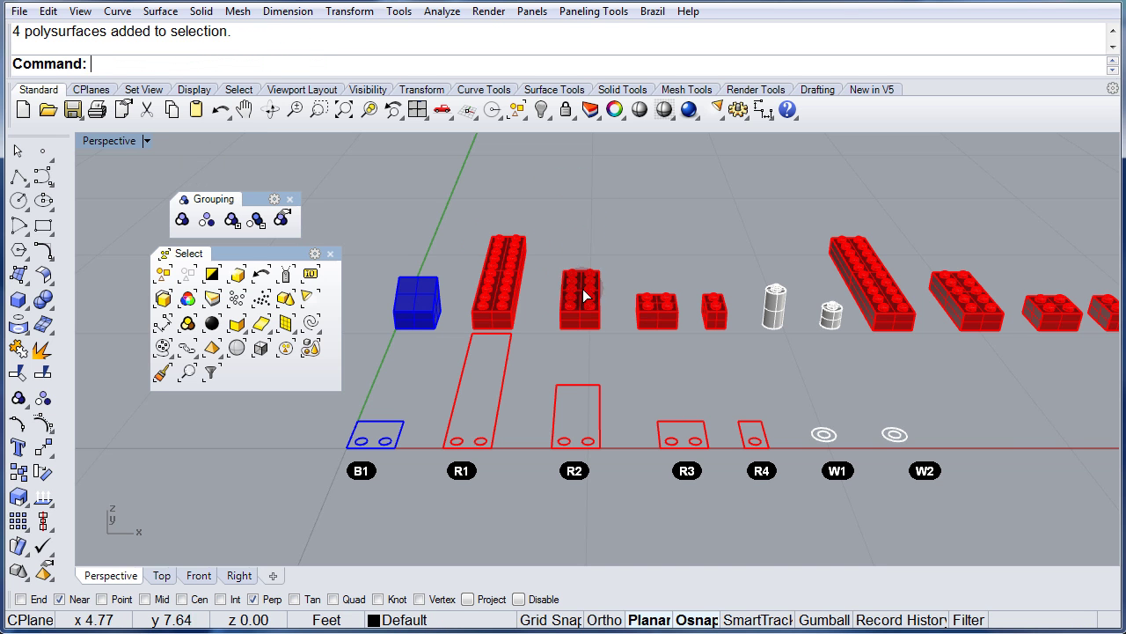
pyautogui.click(855, 257)
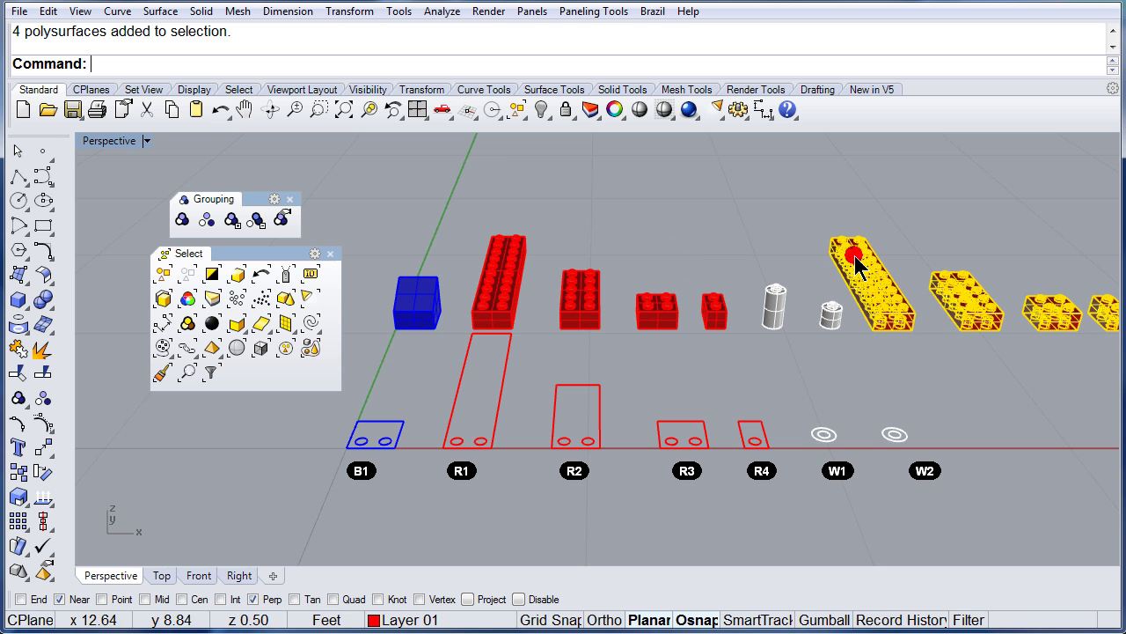
pyautogui.click(1032, 374)
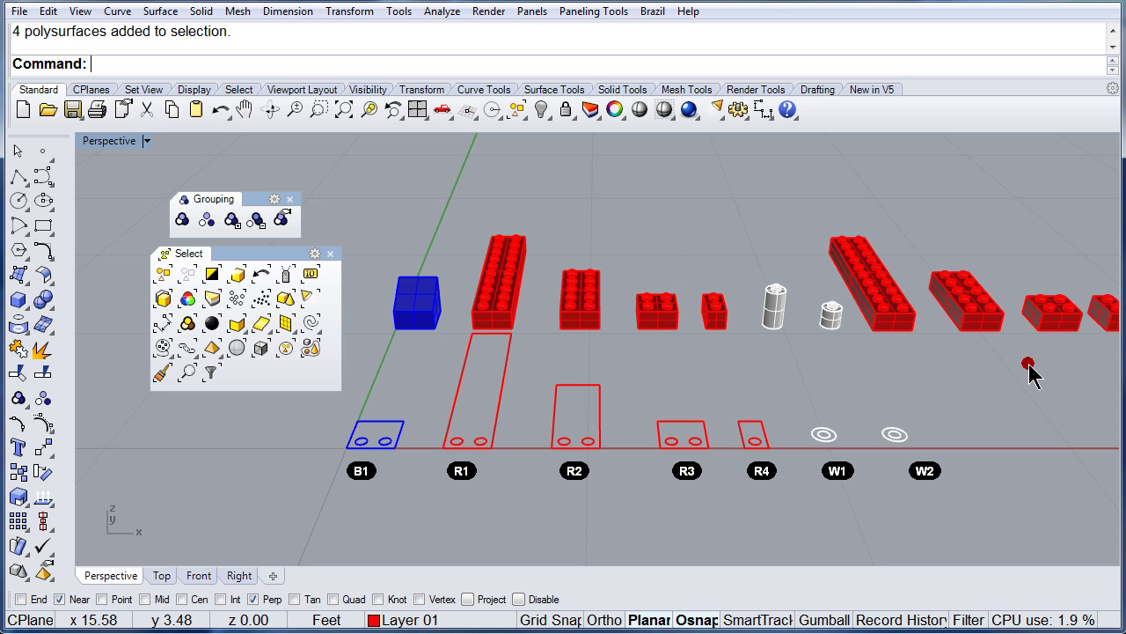